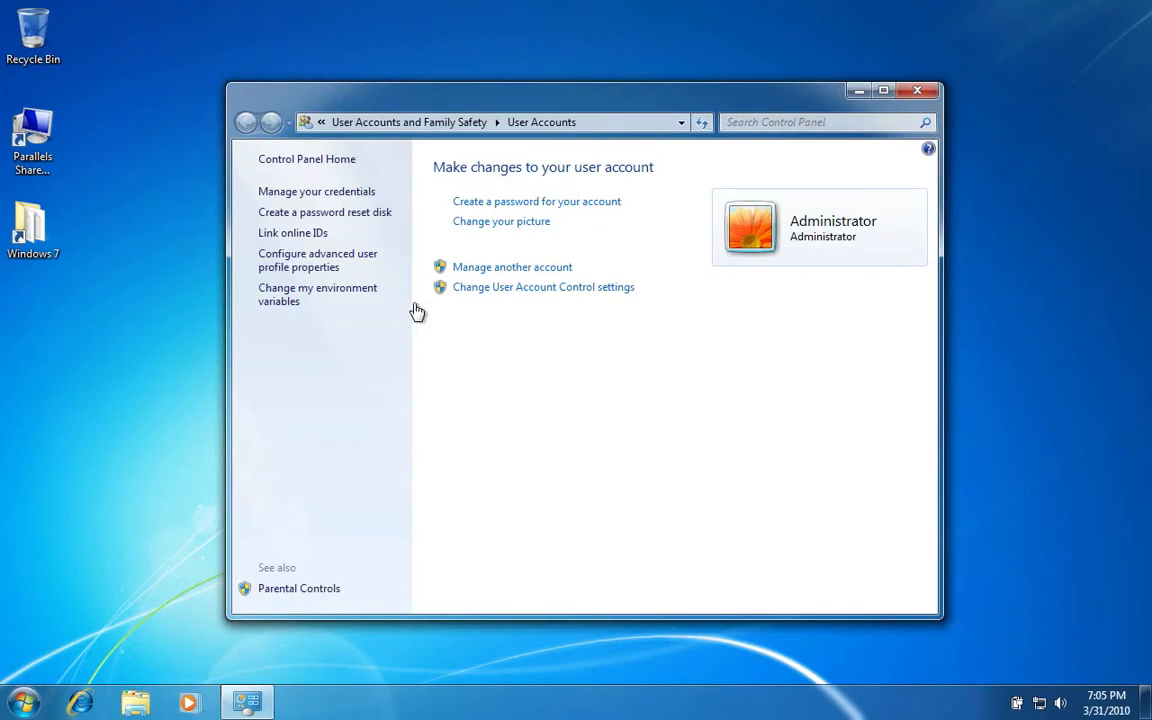
Open Manage Accounts to list the Administrator and Guest accounts.
click(470, 272)
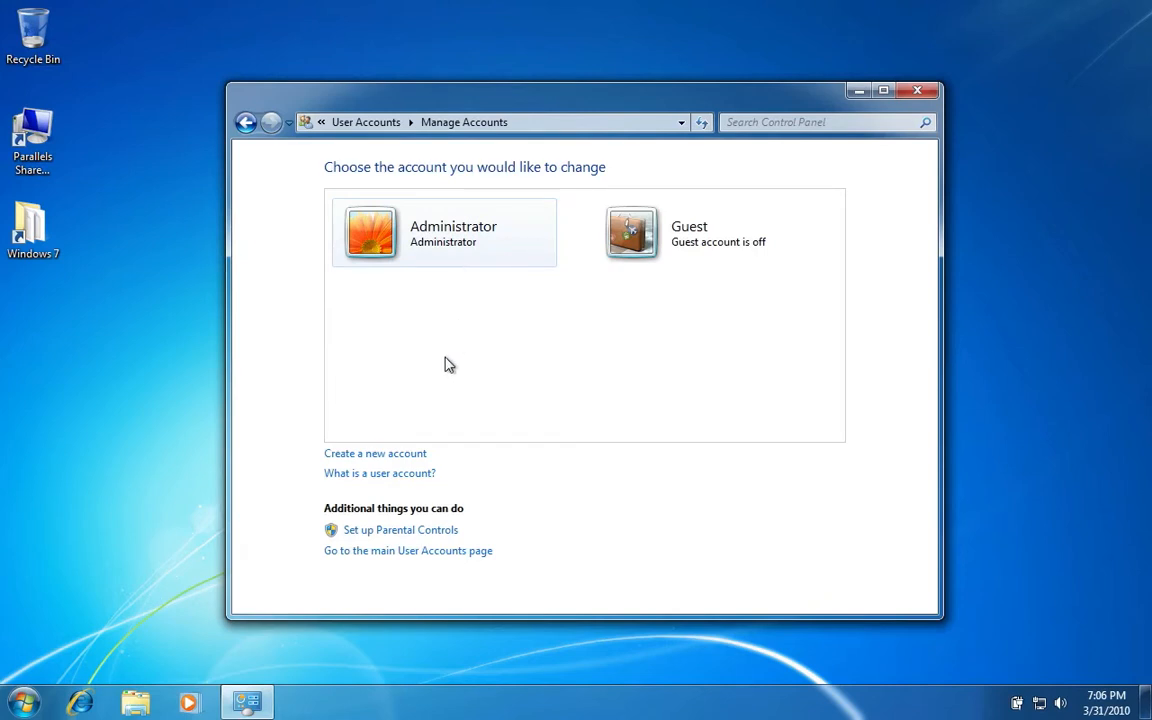
Create a Standard user account named 'Child Account' and open its change page.
click(376, 456)
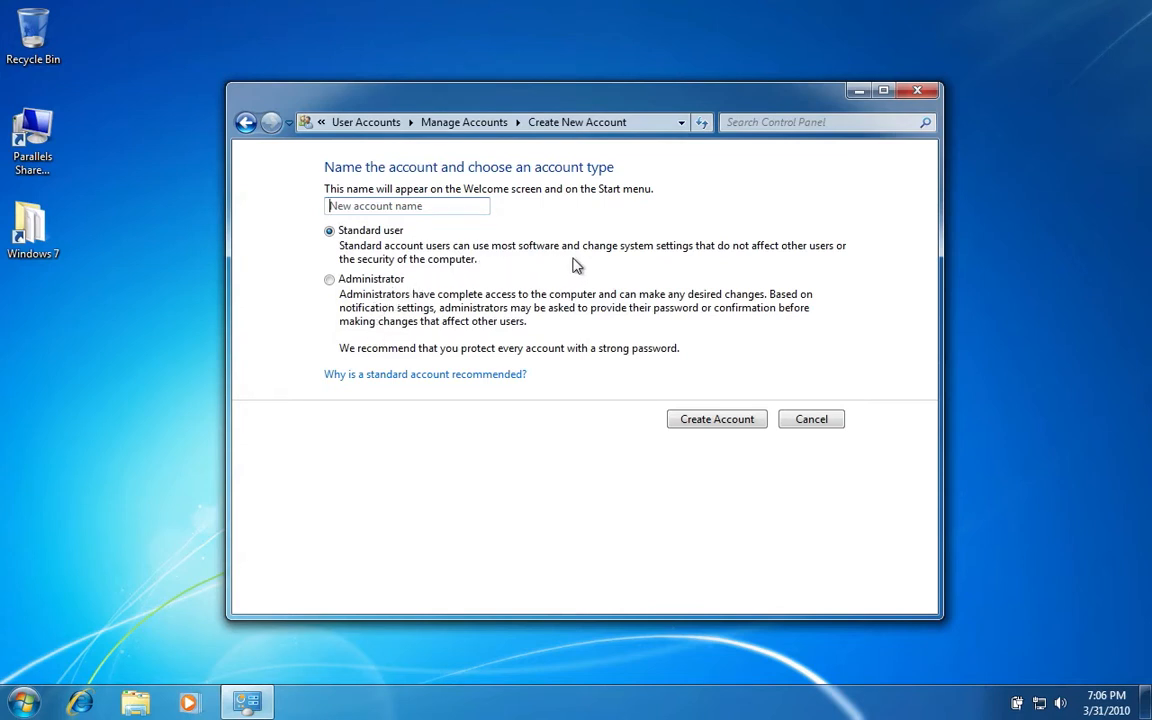
click(425, 204)
text(ccount)
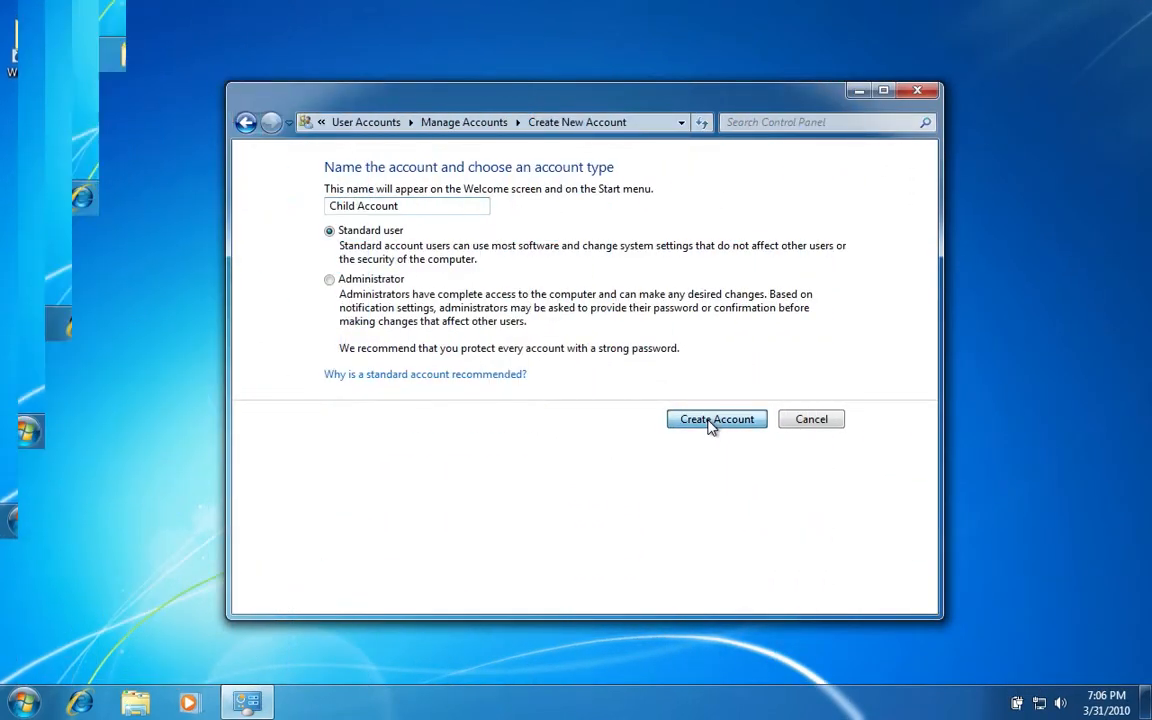
click(710, 421)
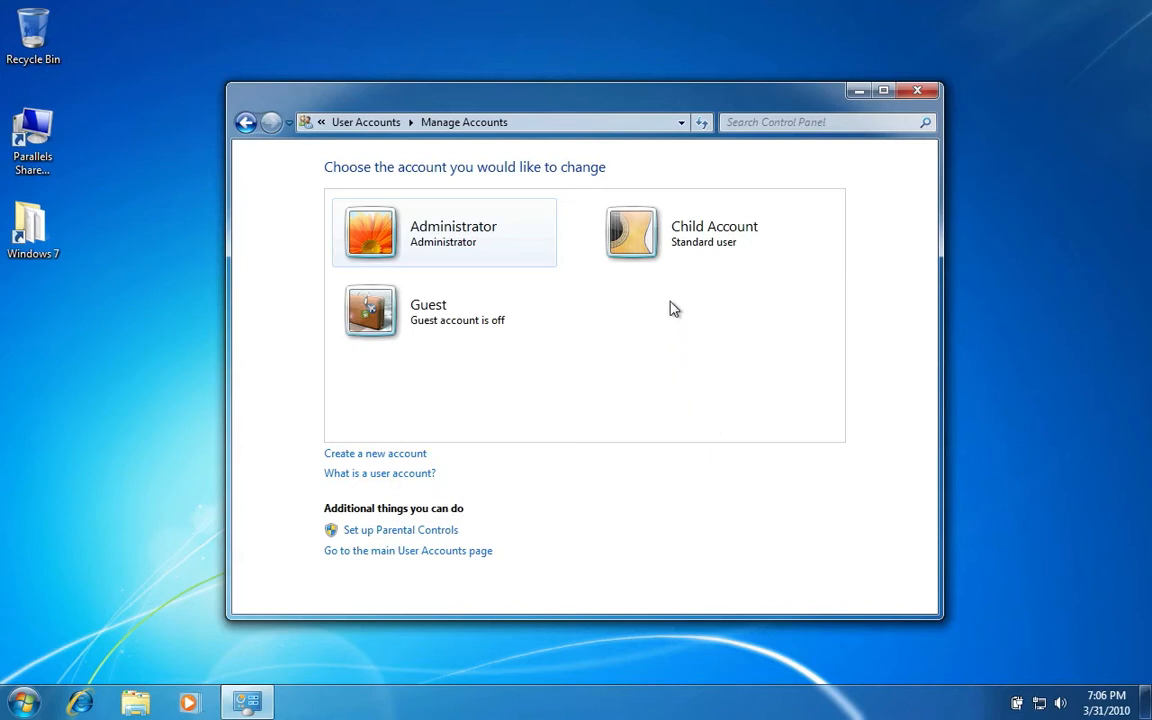
click(645, 255)
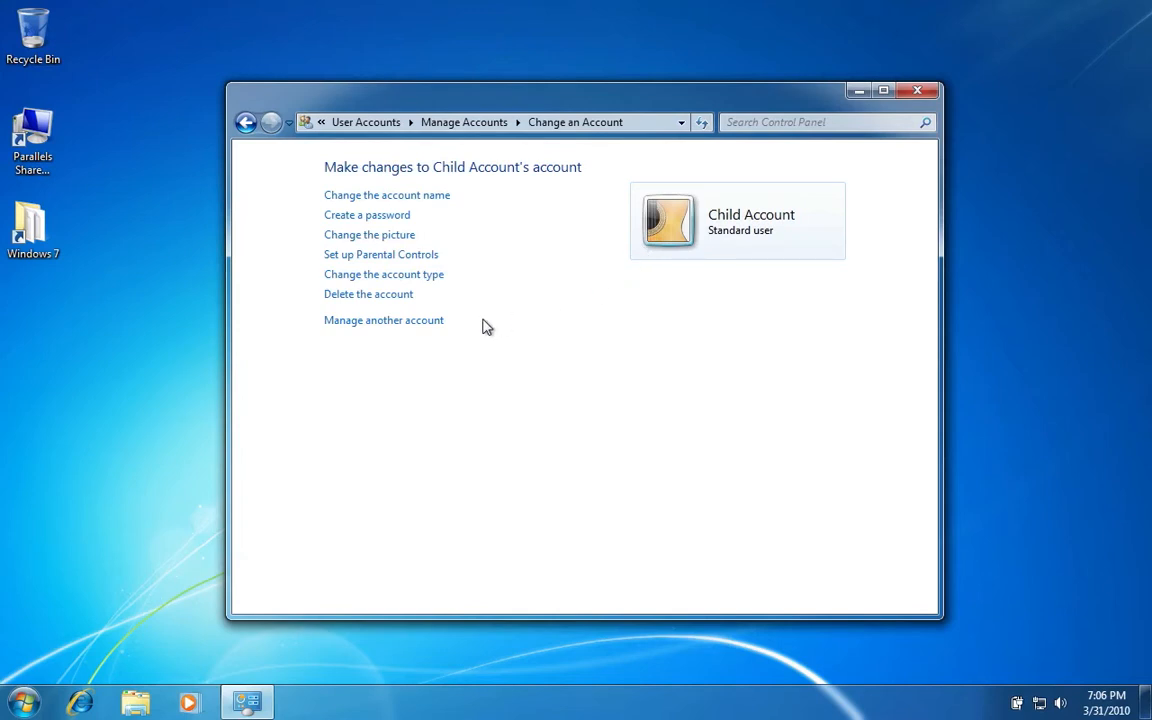
From Parental Controls setup, give the administrator account a password and confirm it.
click(421, 257)
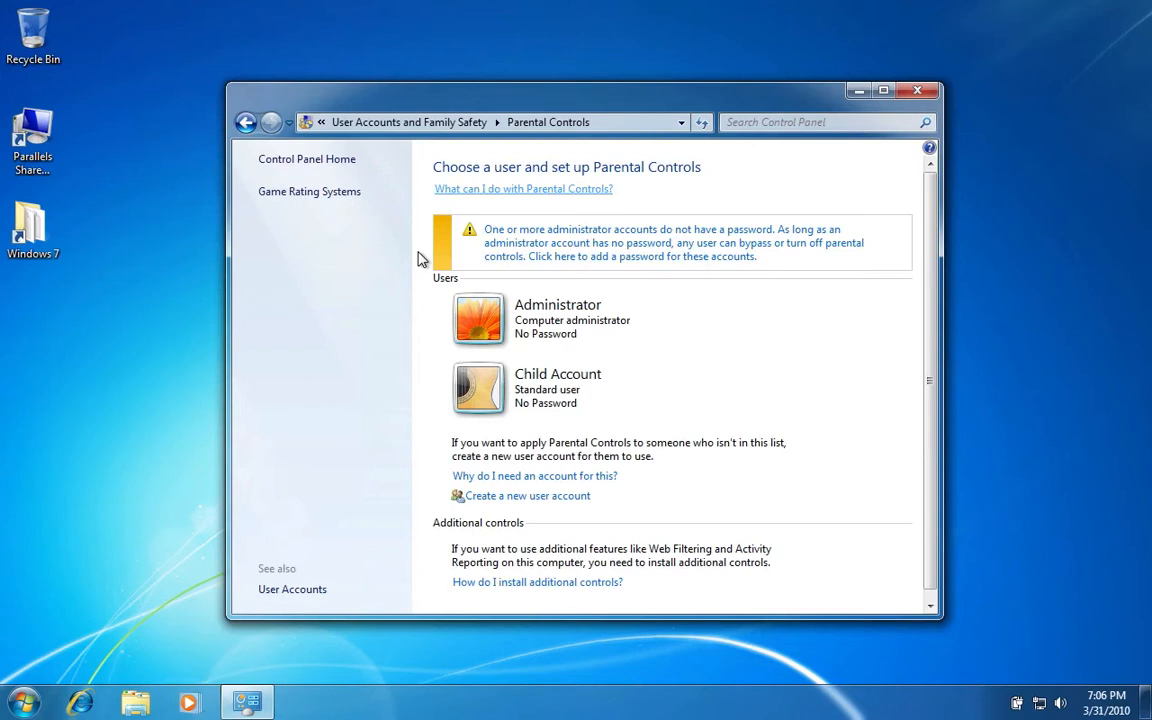
click(727, 252)
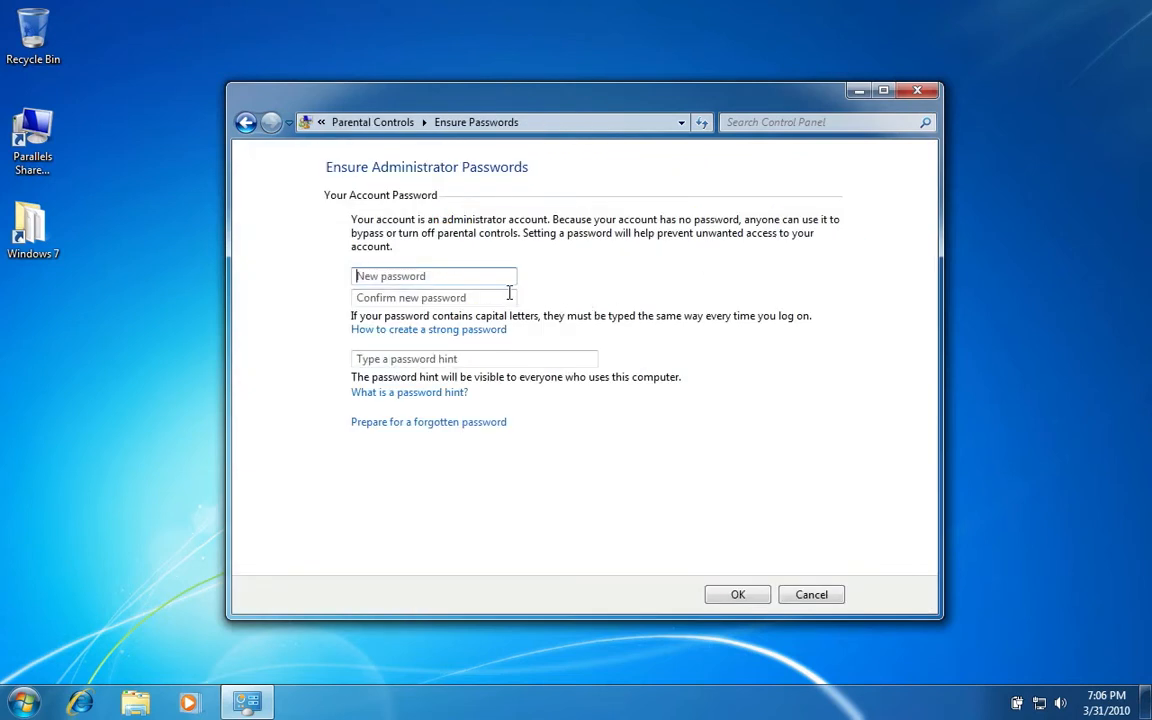
text(****)
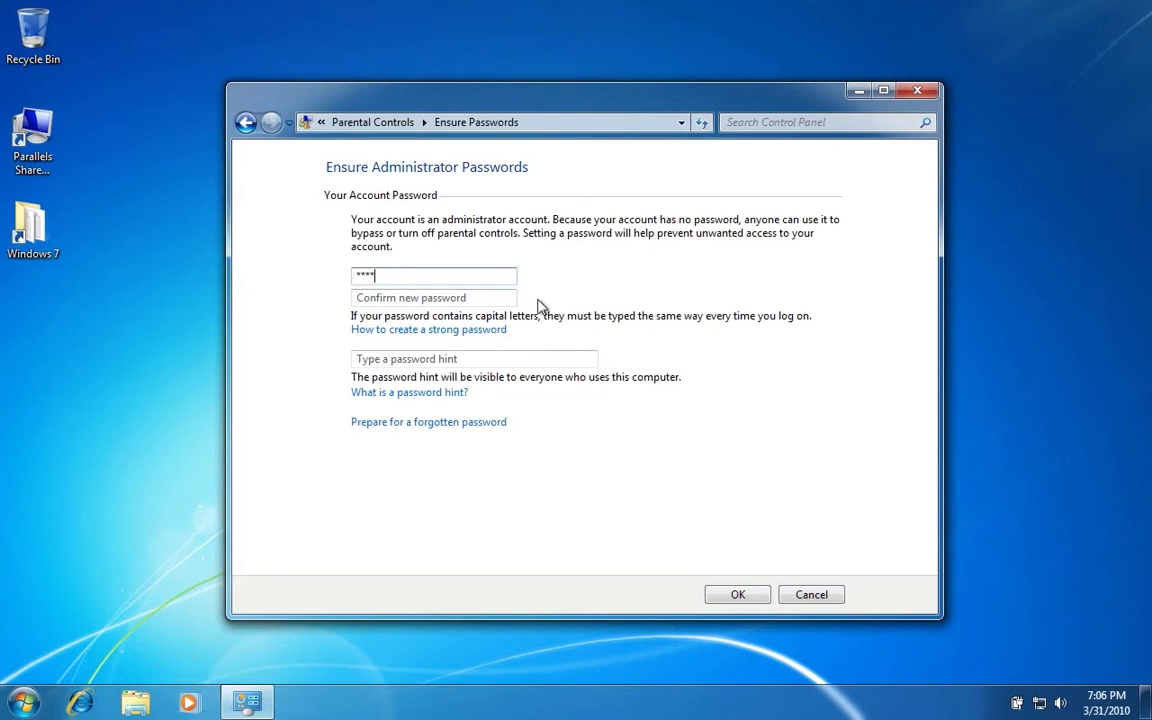
click(440, 297)
text(**)
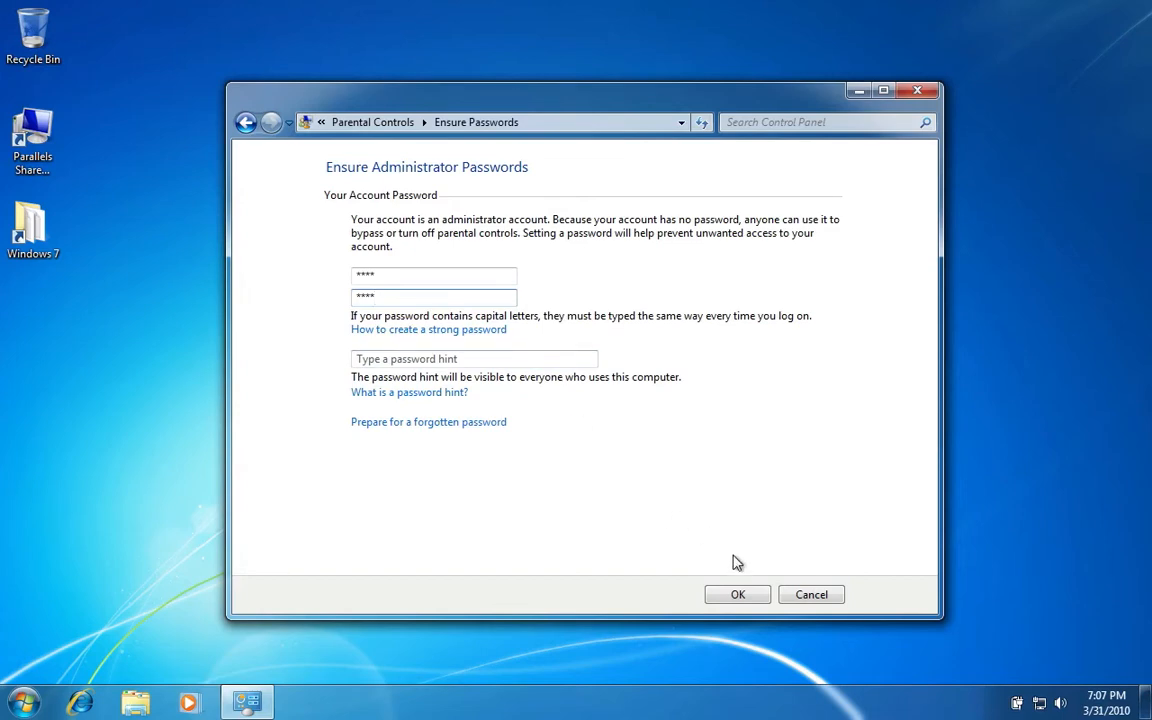
click(736, 596)
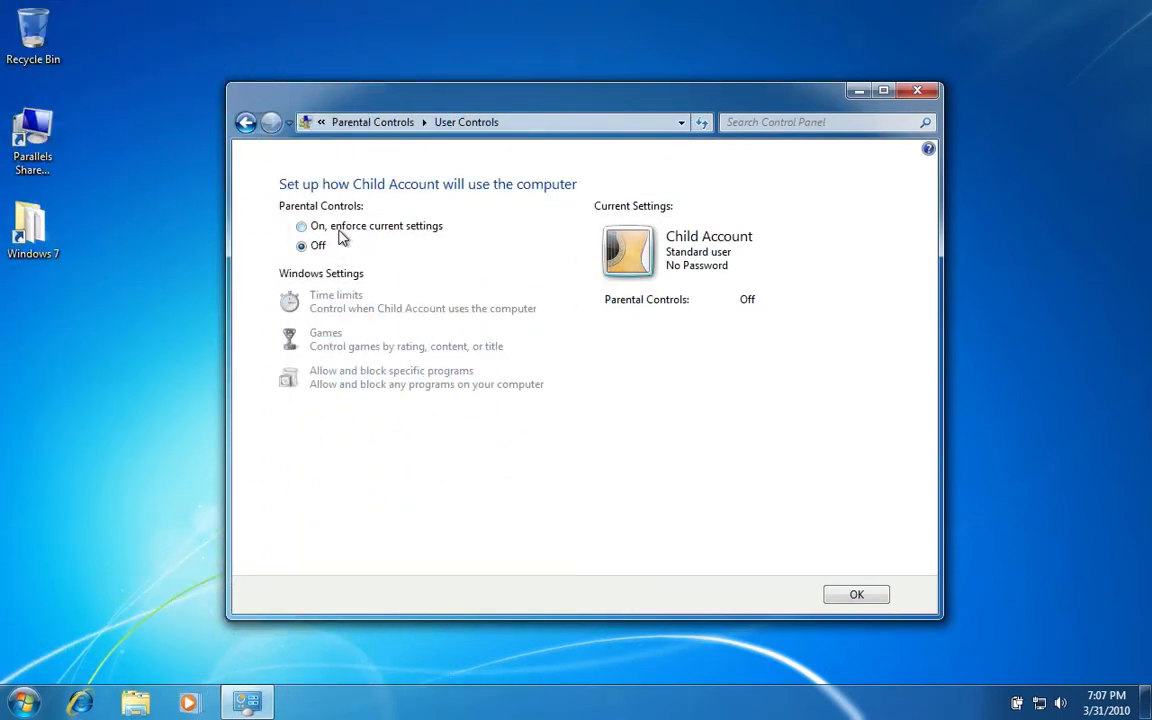
Set Child Account's parental controls to 'On, enforce current settings' and go to Time limits.
click(341, 236)
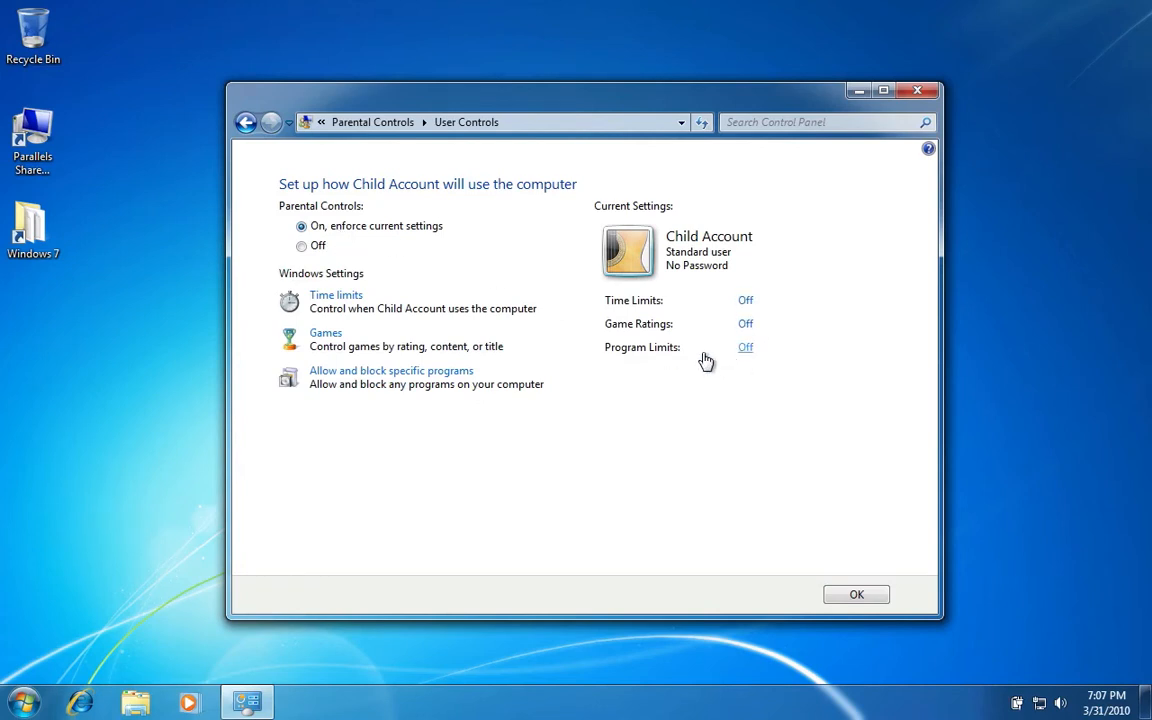
click(340, 296)
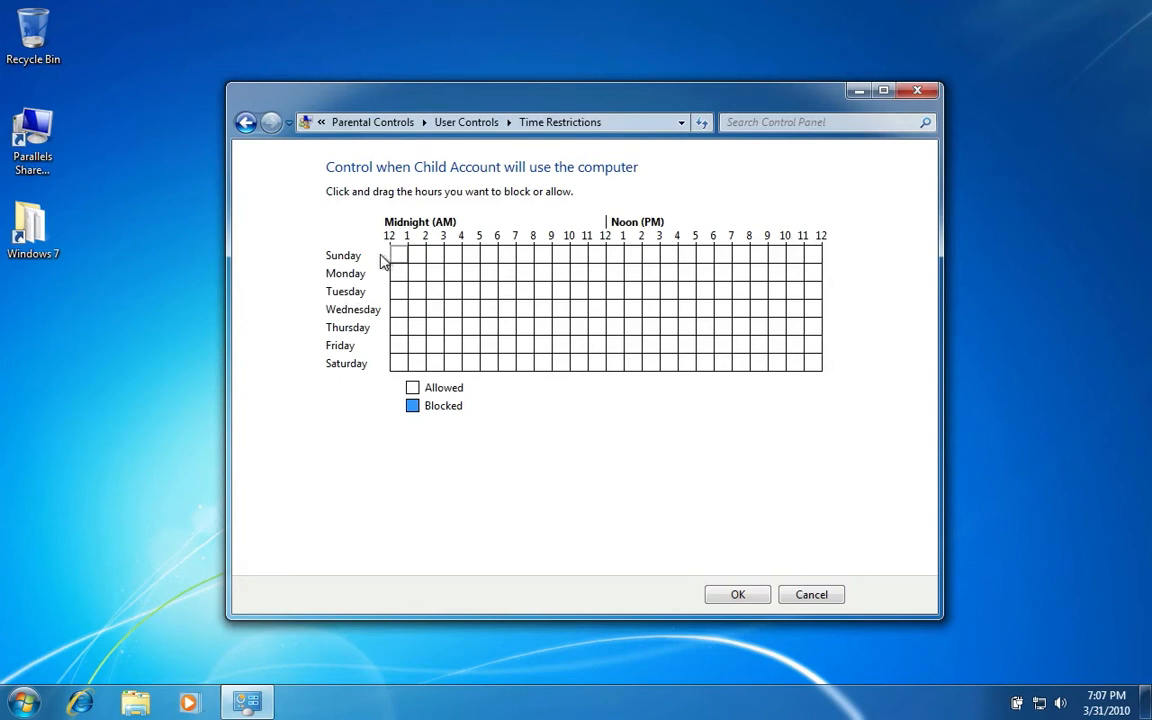
Block 12–7 AM daily and 6 PM–midnight, leaving Friday and Saturday allowed until 9 PM.
drag(399, 258, 514, 378)
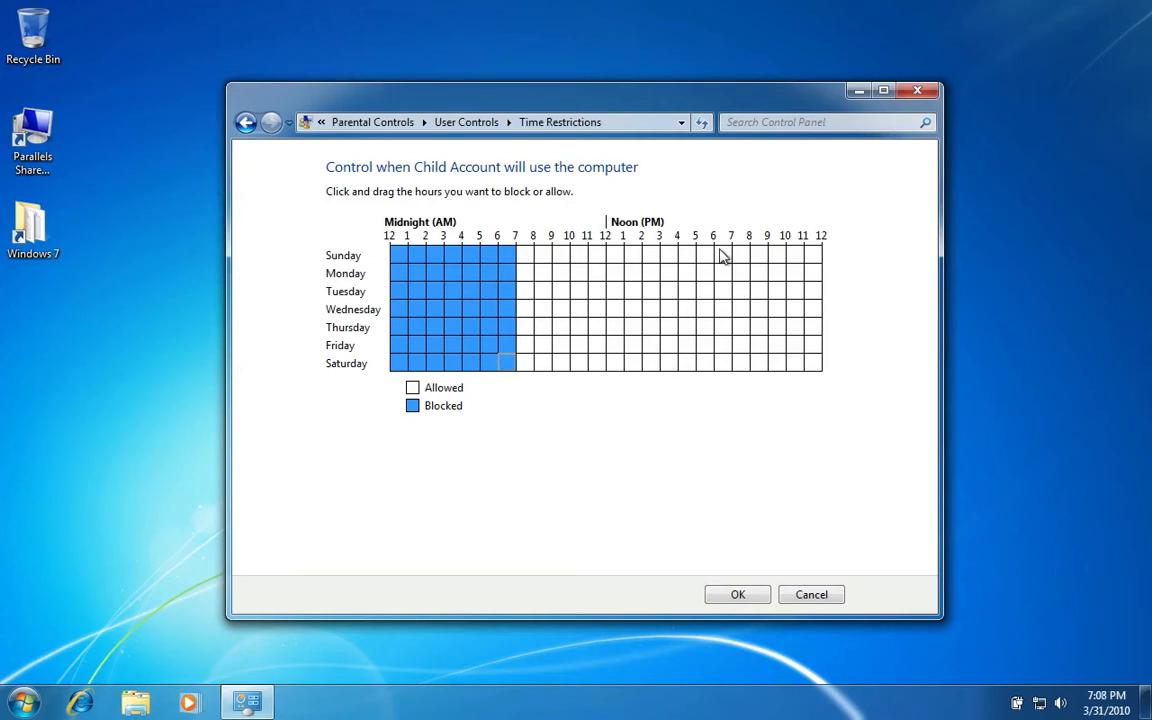
drag(719, 249, 815, 377)
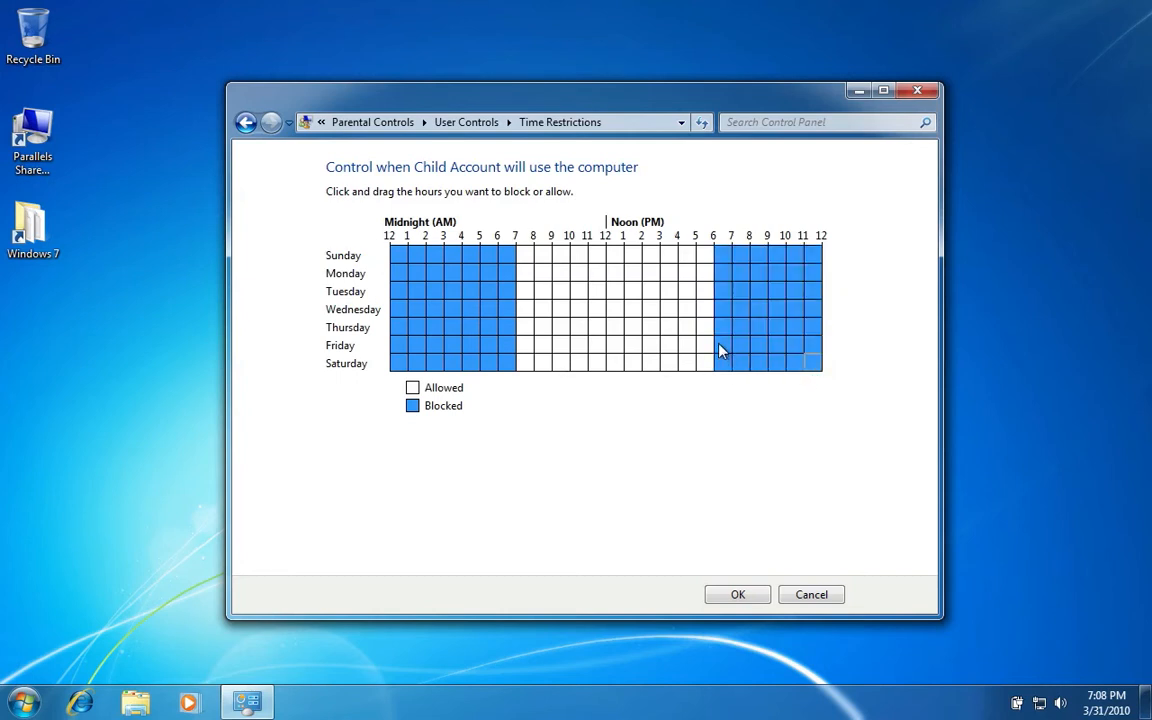
click(720, 344)
drag(744, 370, 758, 374)
click(716, 595)
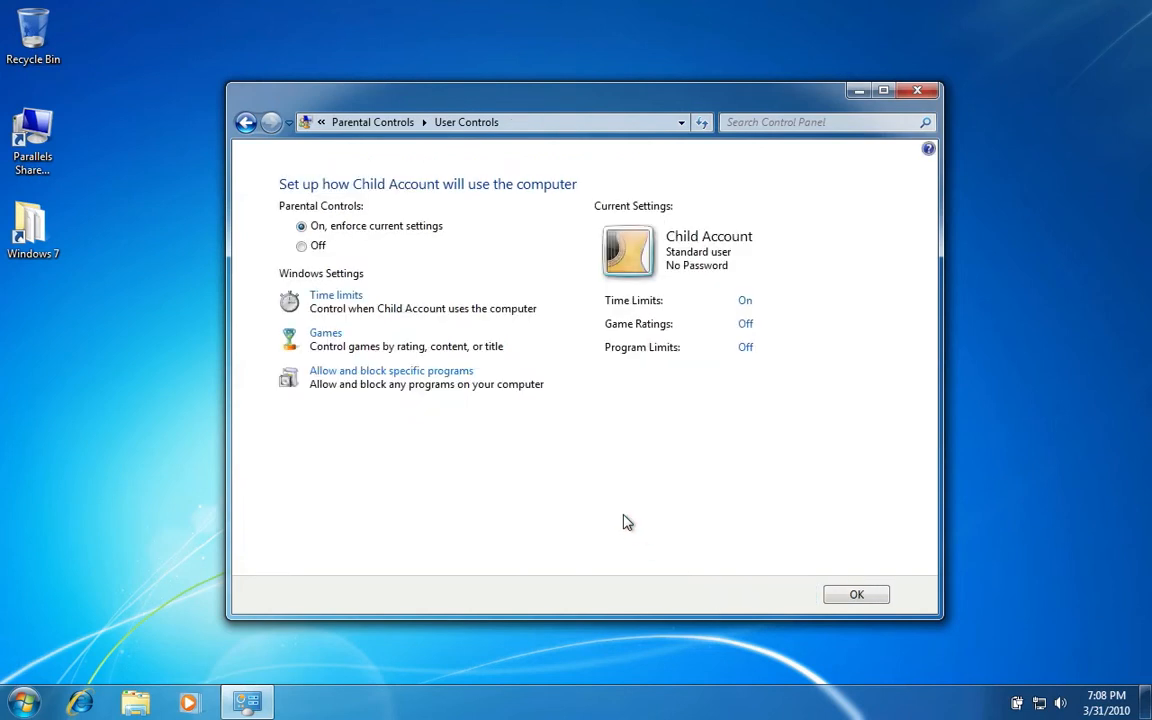
Allow only EVERYONE-rated games for Child Account and block unrated games.
click(318, 336)
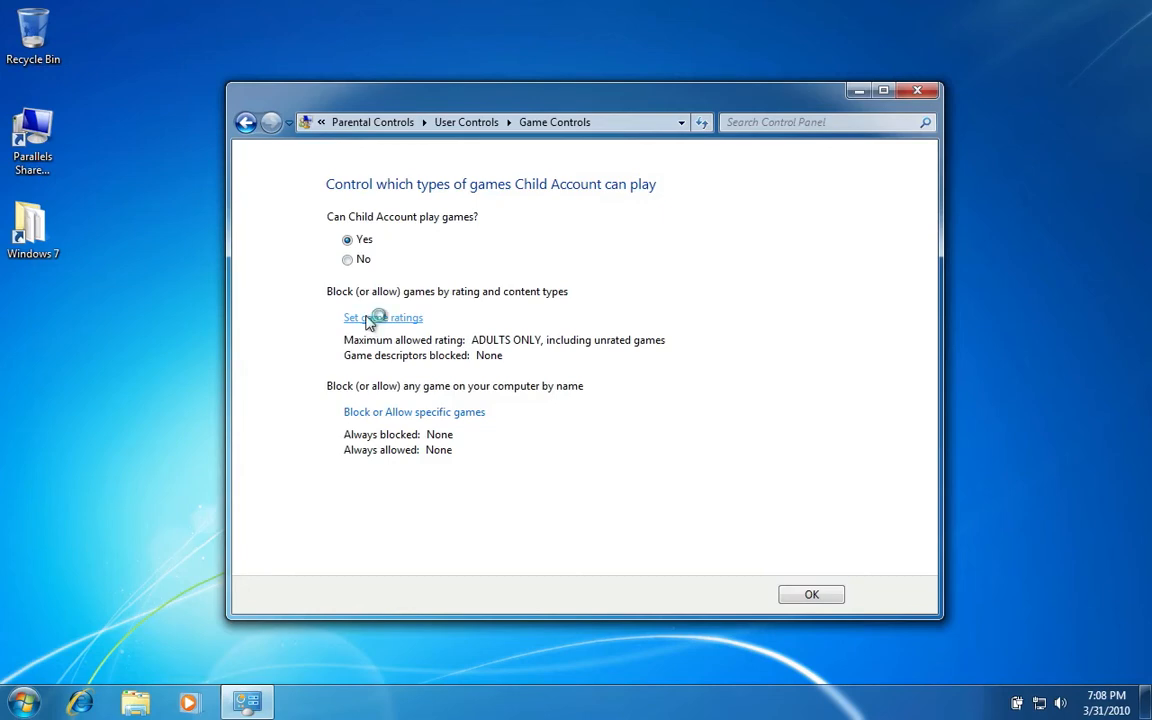
click(368, 318)
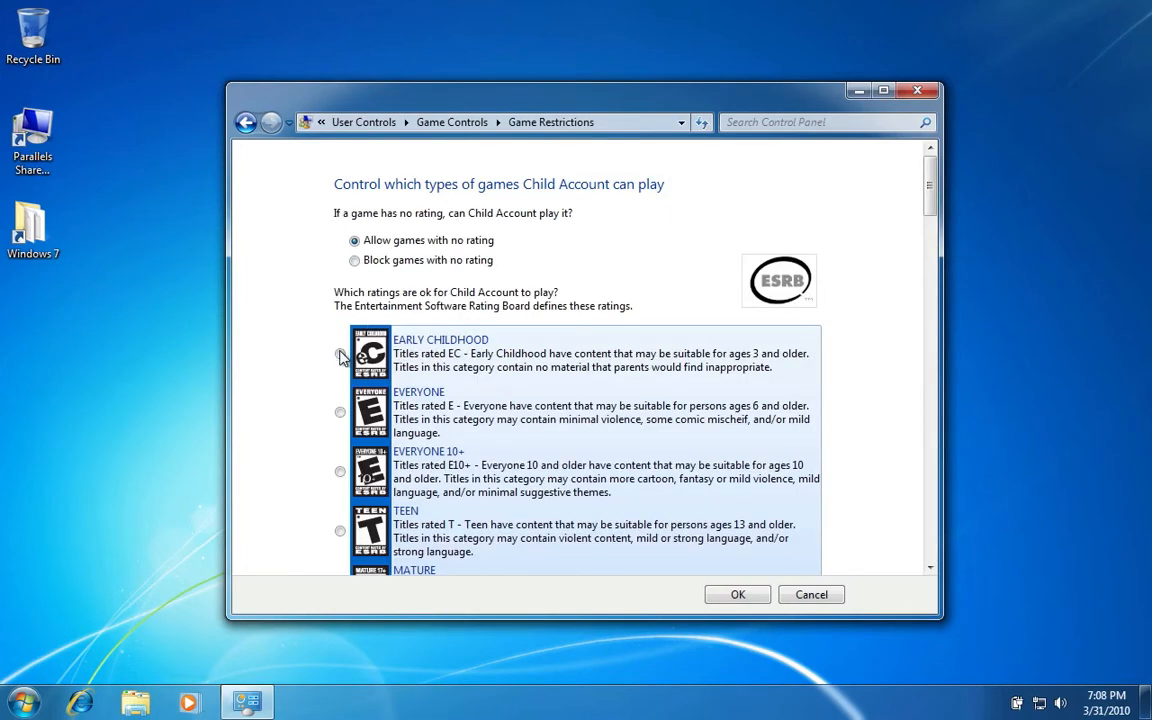
click(340, 353)
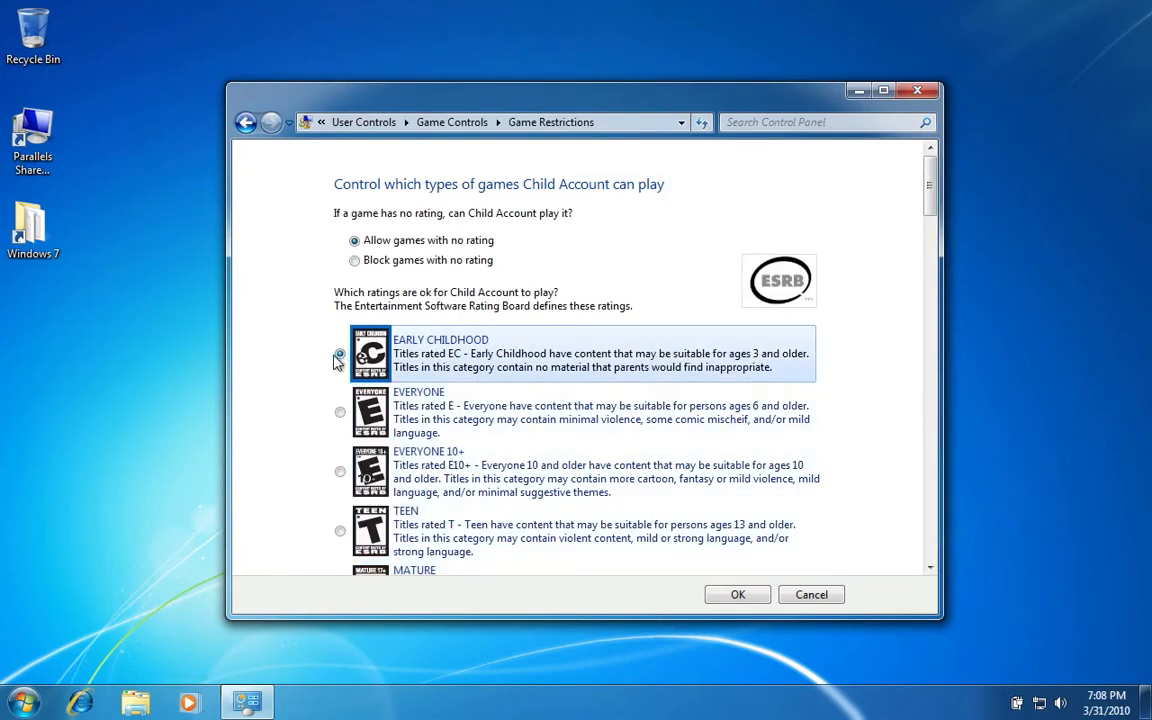
click(340, 412)
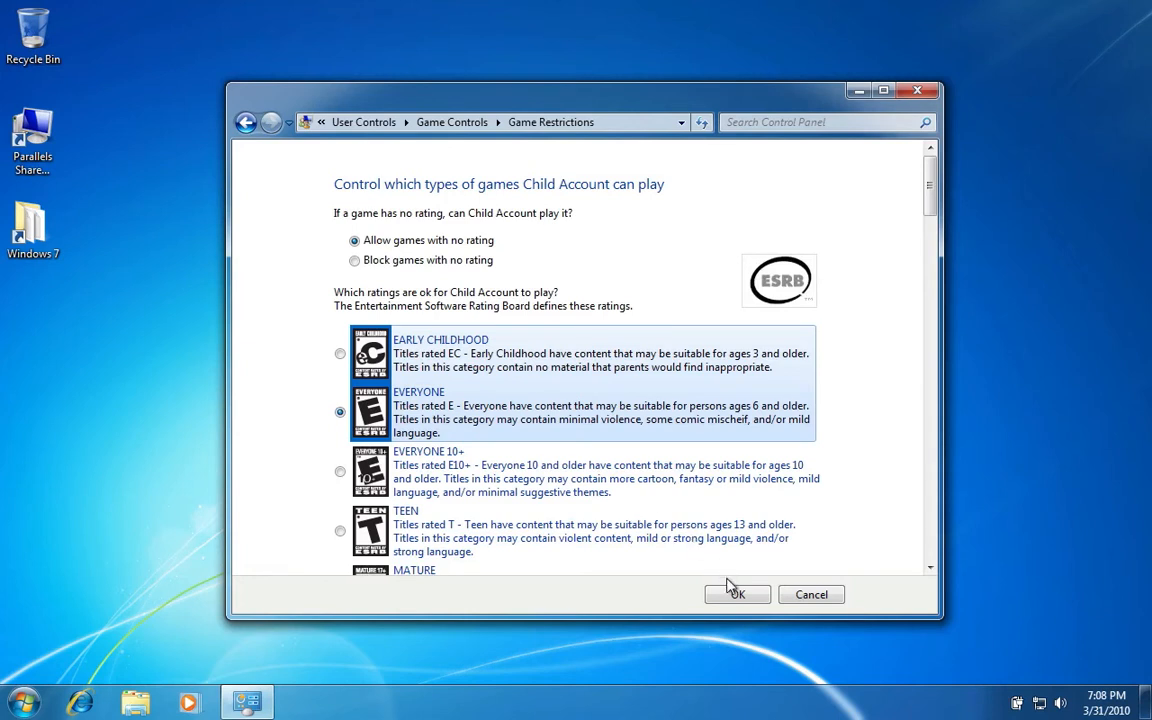
click(355, 261)
click(731, 596)
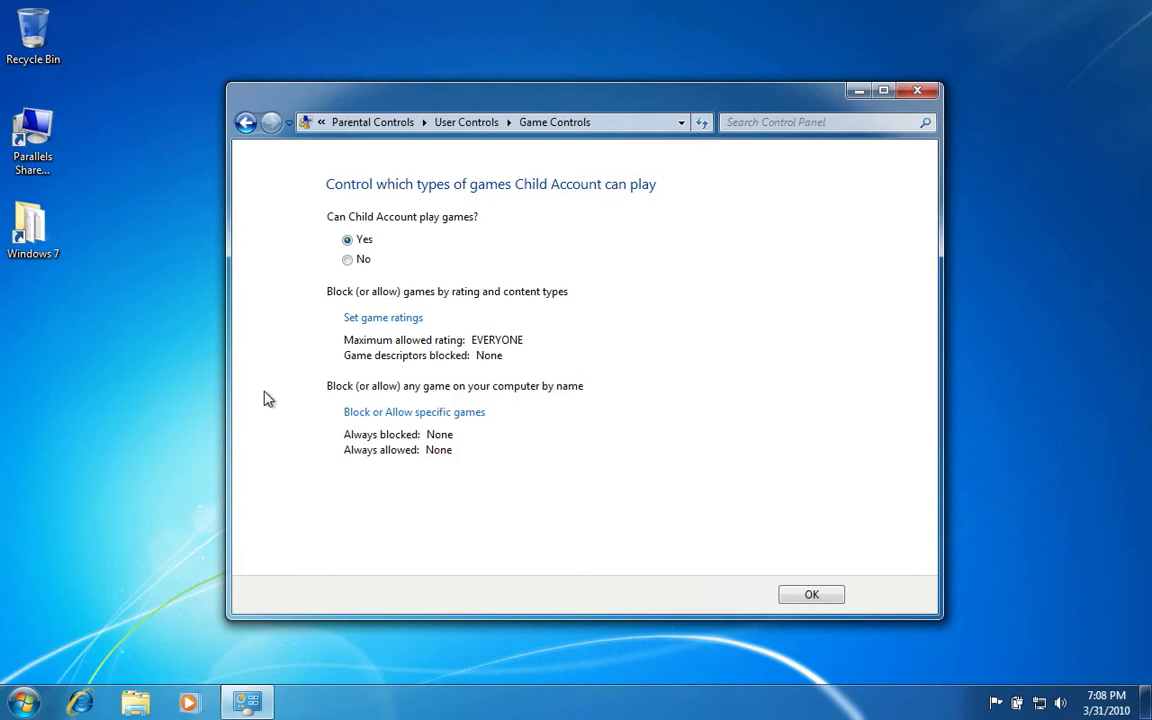
Always block FreeCell in the individual games list and save the game controls.
click(370, 414)
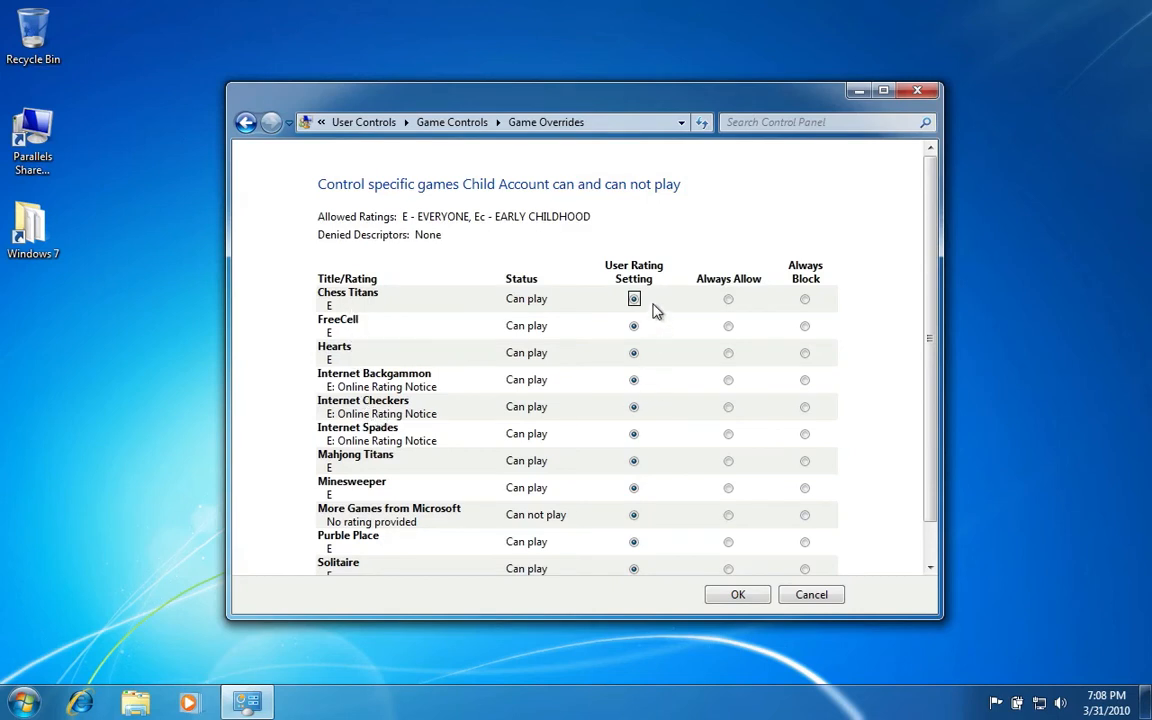
click(805, 327)
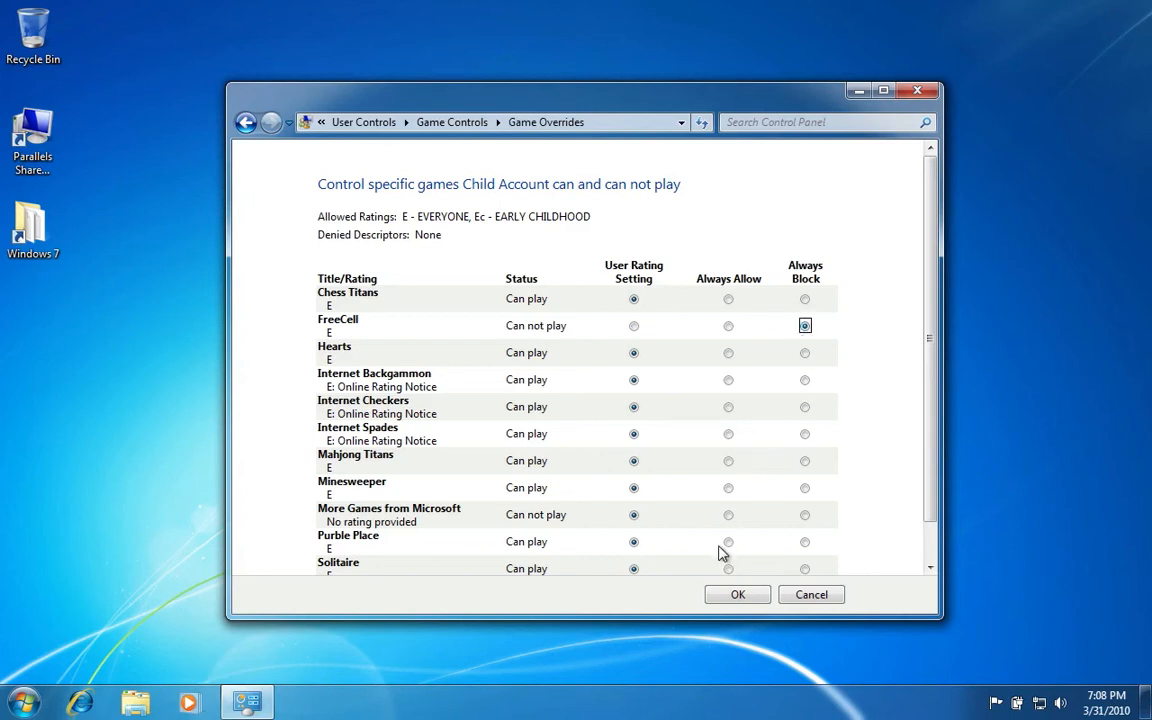
click(733, 595)
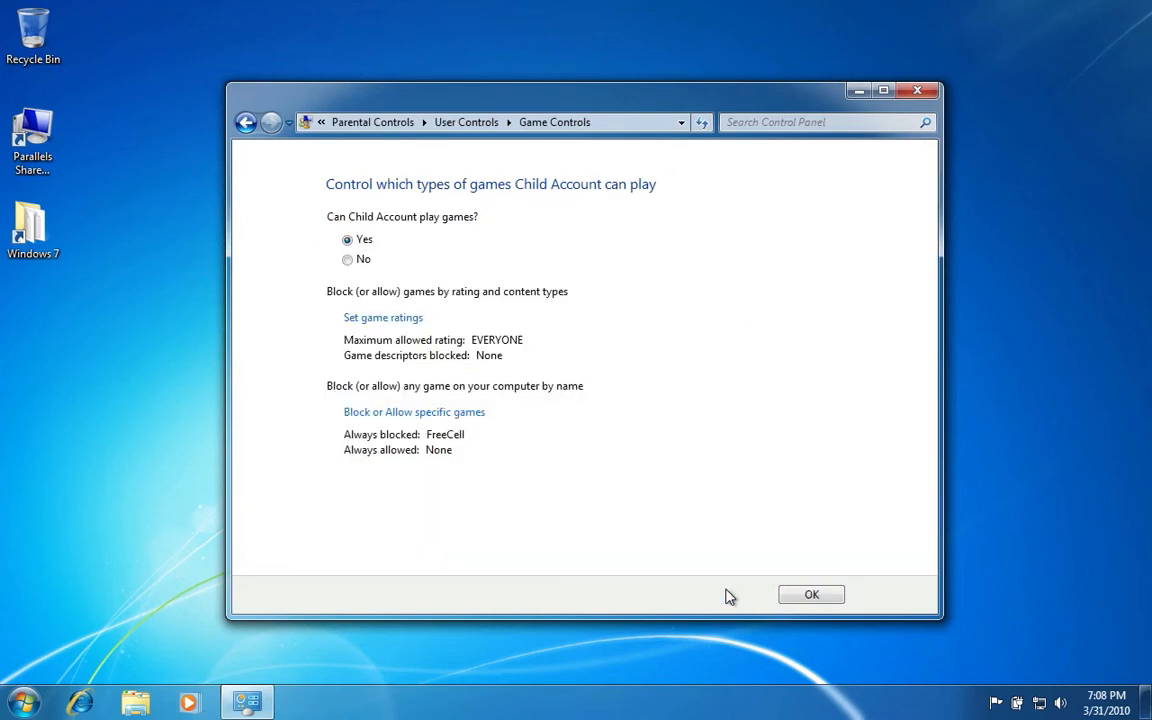
click(809, 595)
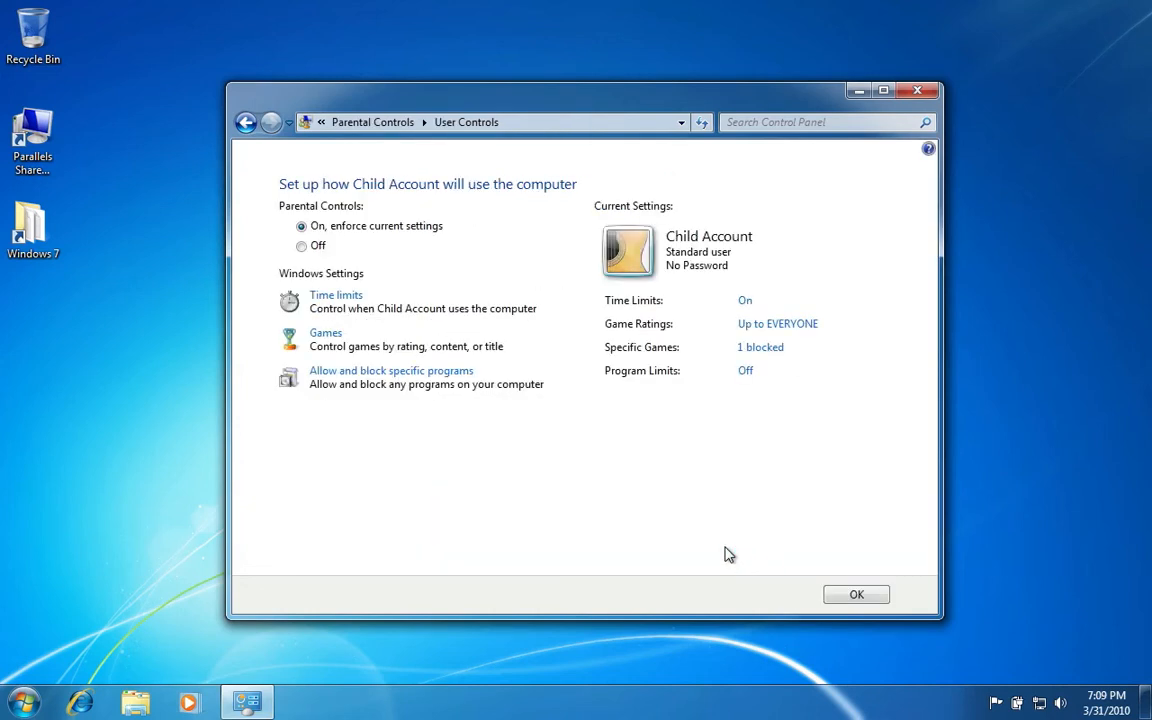
Restrict Child Account to allowed programs only, check DVDMaker.exe, and save the settings.
click(417, 374)
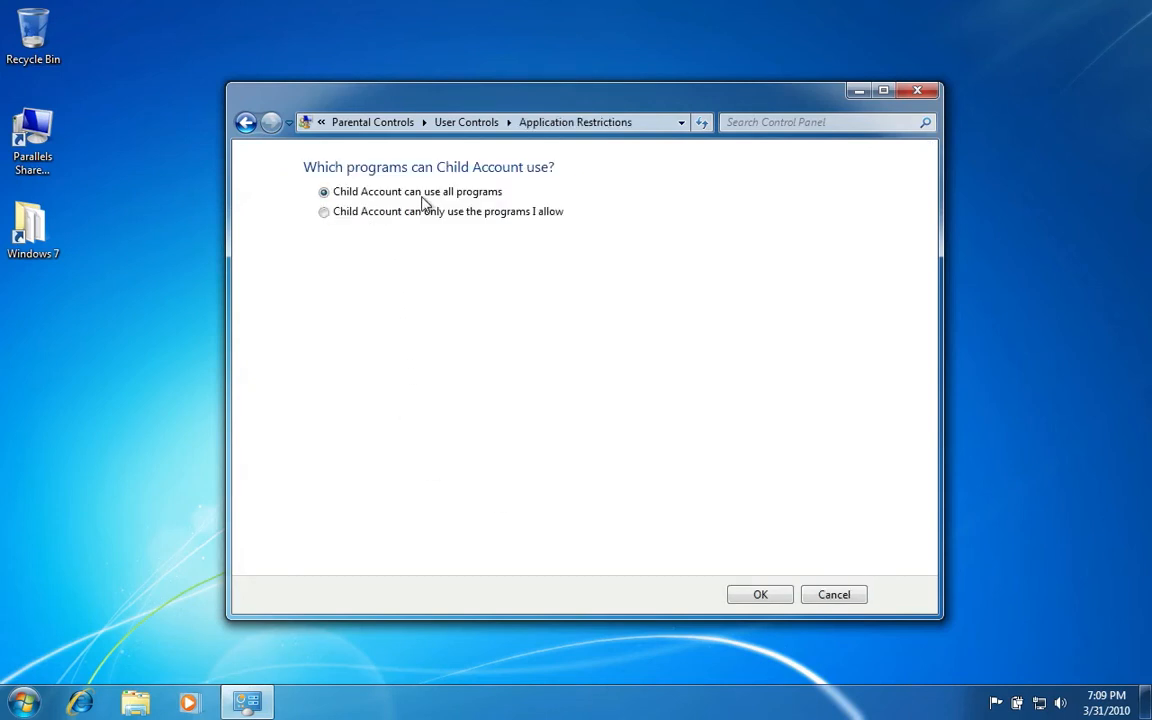
click(380, 213)
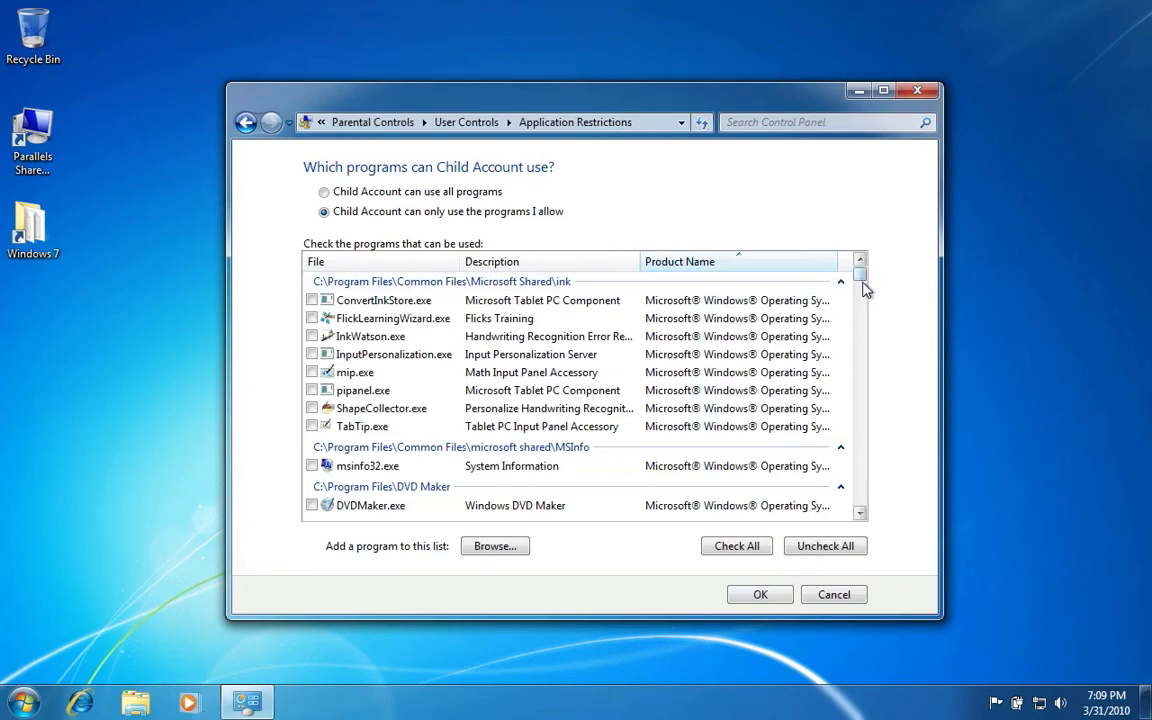
scroll(864, 289, down, 3)
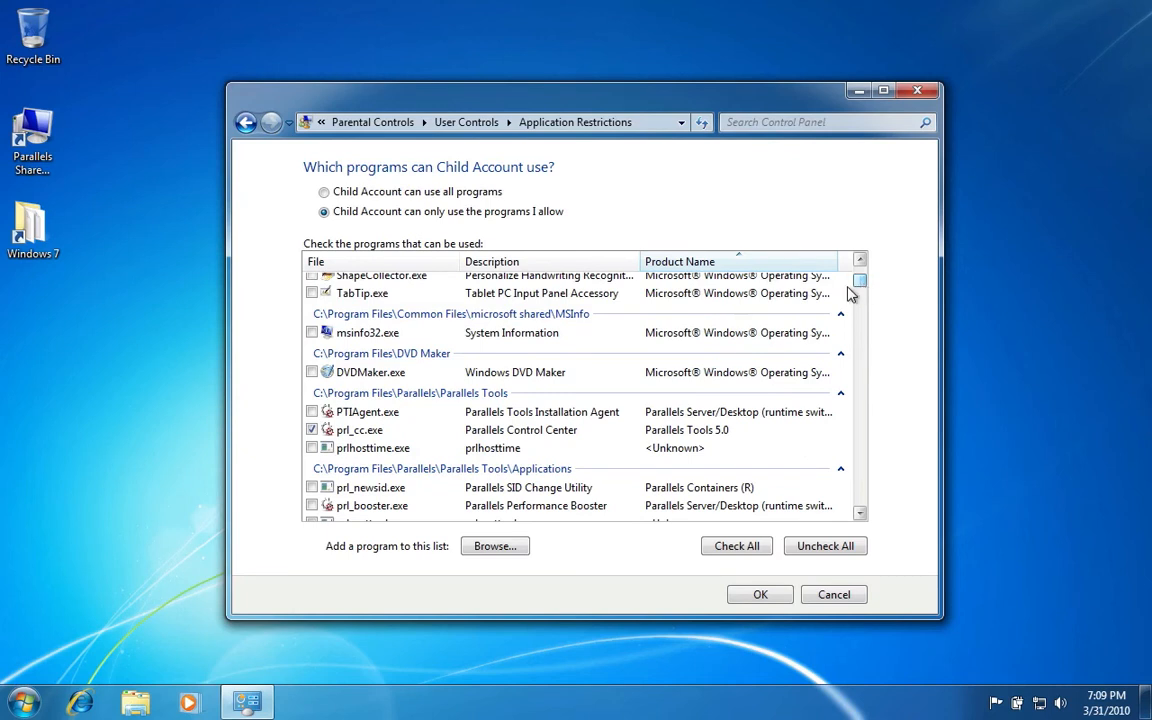
click(312, 372)
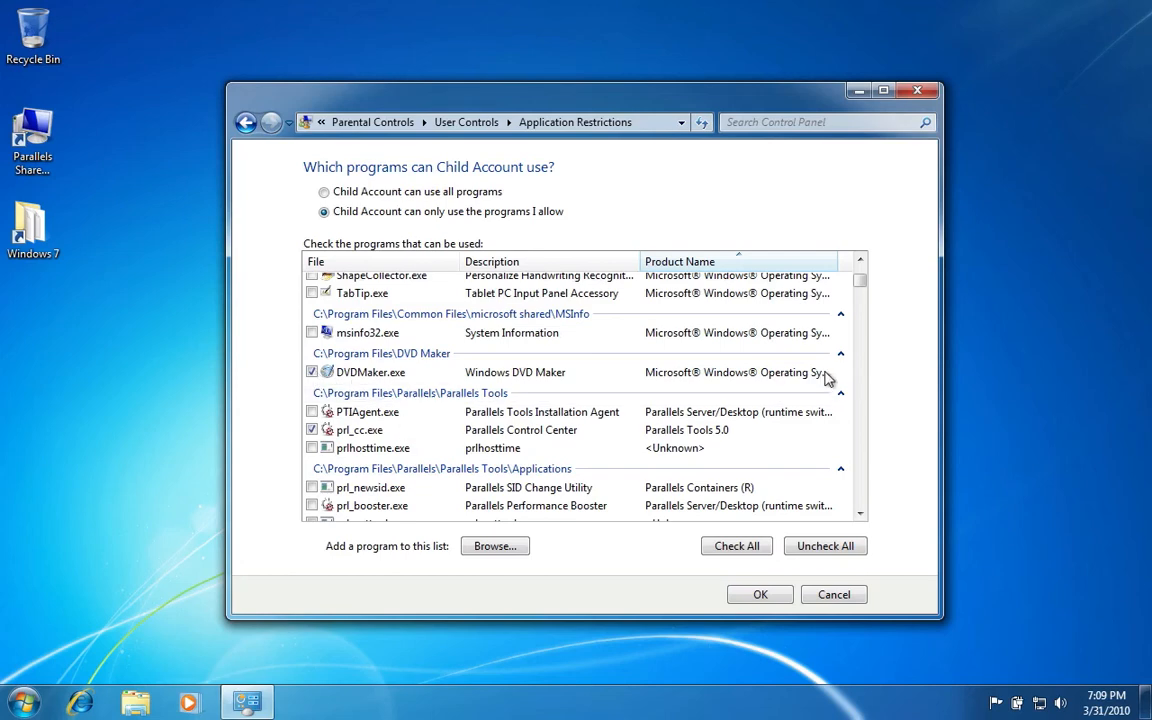
drag(859, 283, 858, 300)
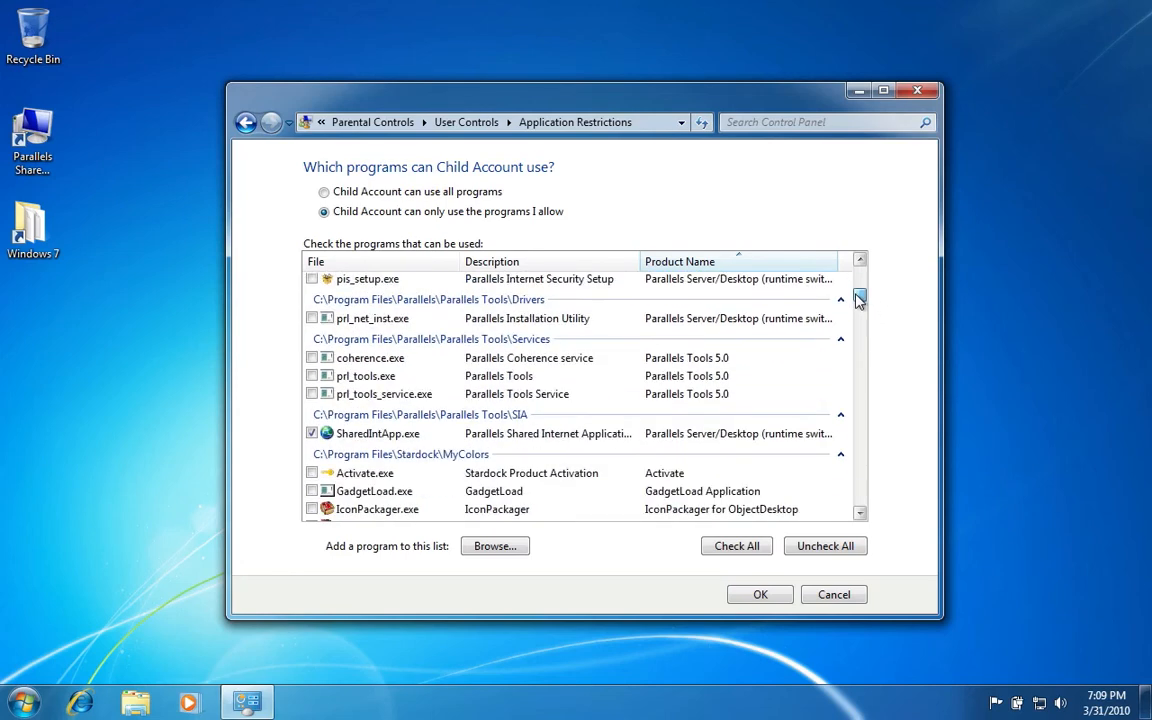
click(772, 595)
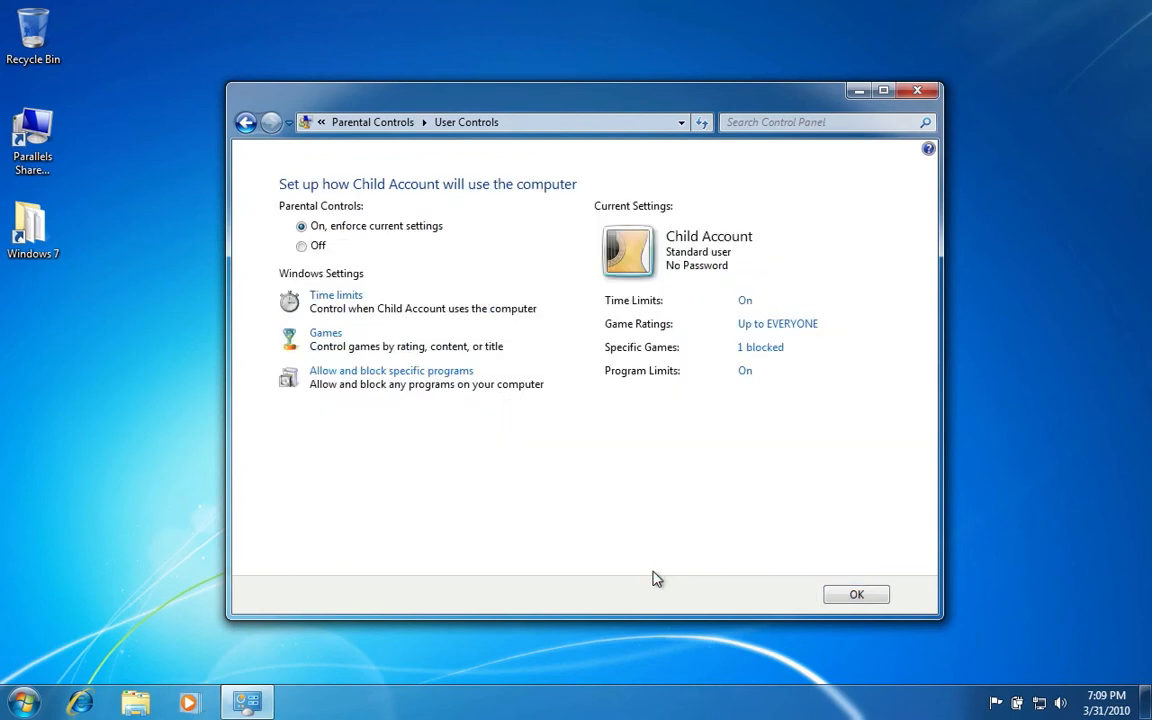
click(850, 596)
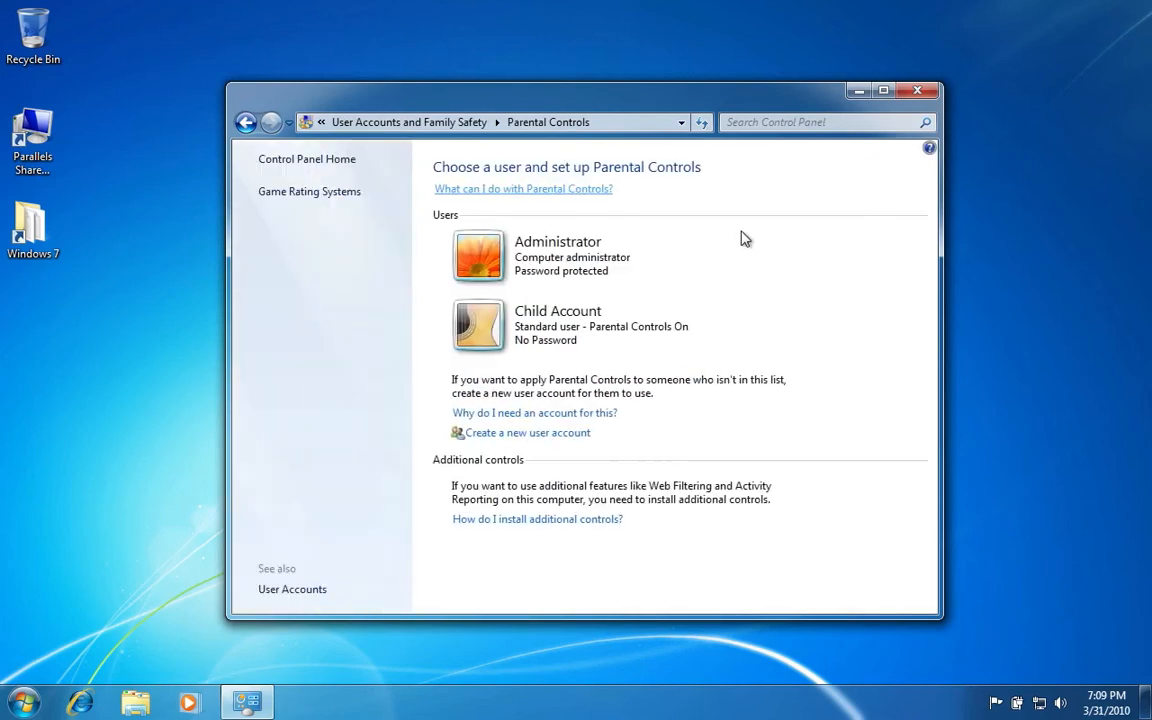
Close Control Panel, confirm Child Account is refused by time limits, then log on as Administrator.
click(918, 91)
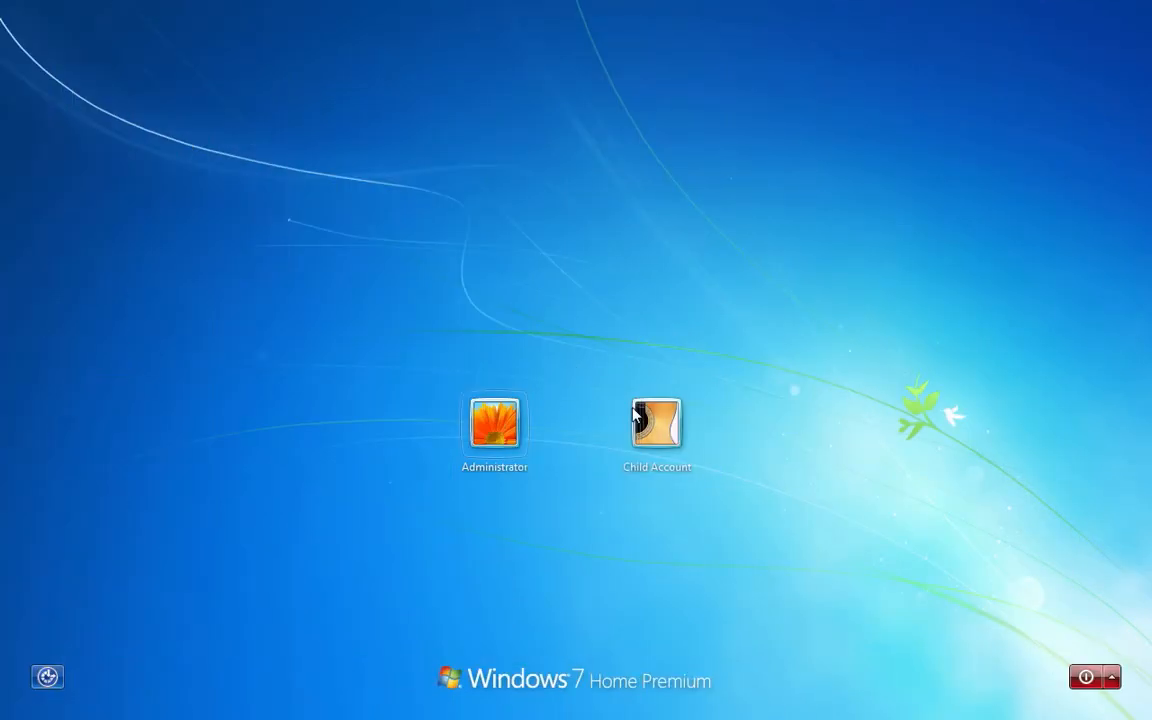
click(655, 420)
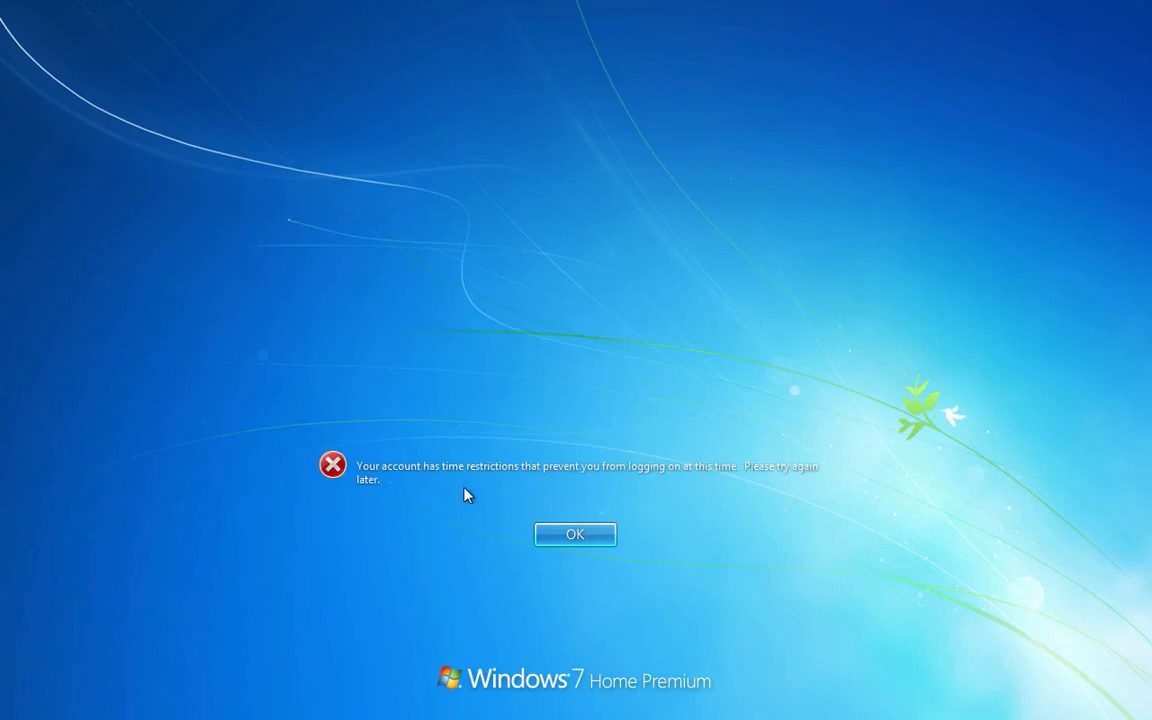
click(588, 533)
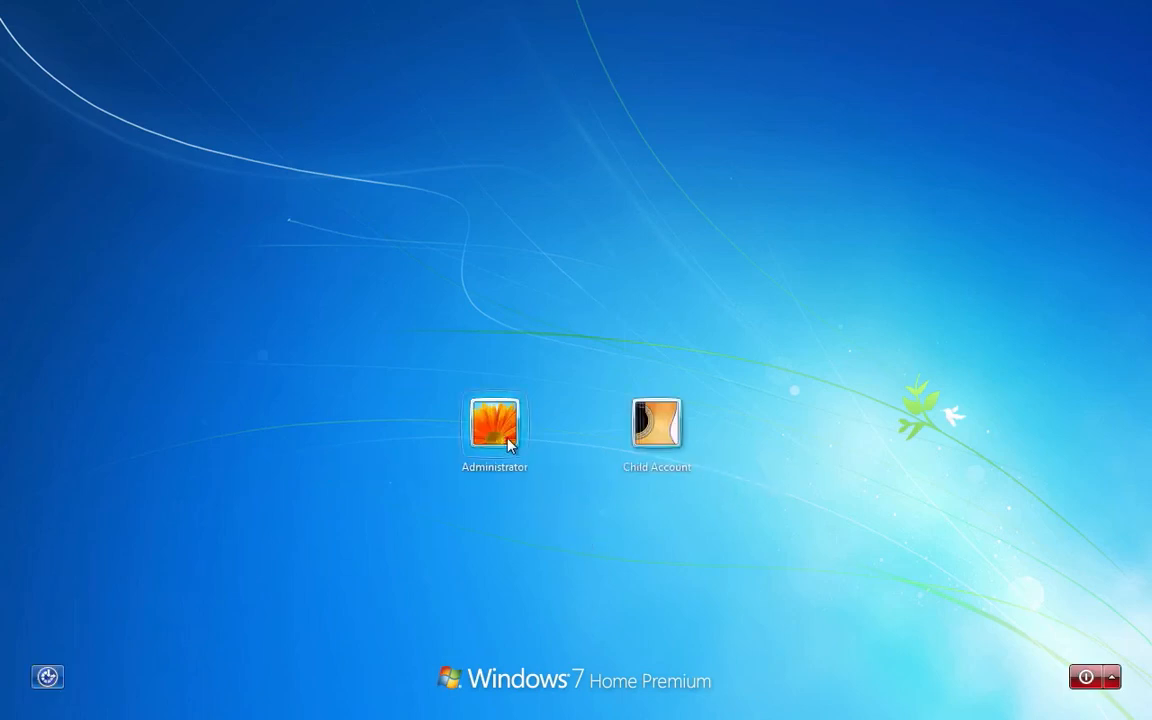
click(505, 440)
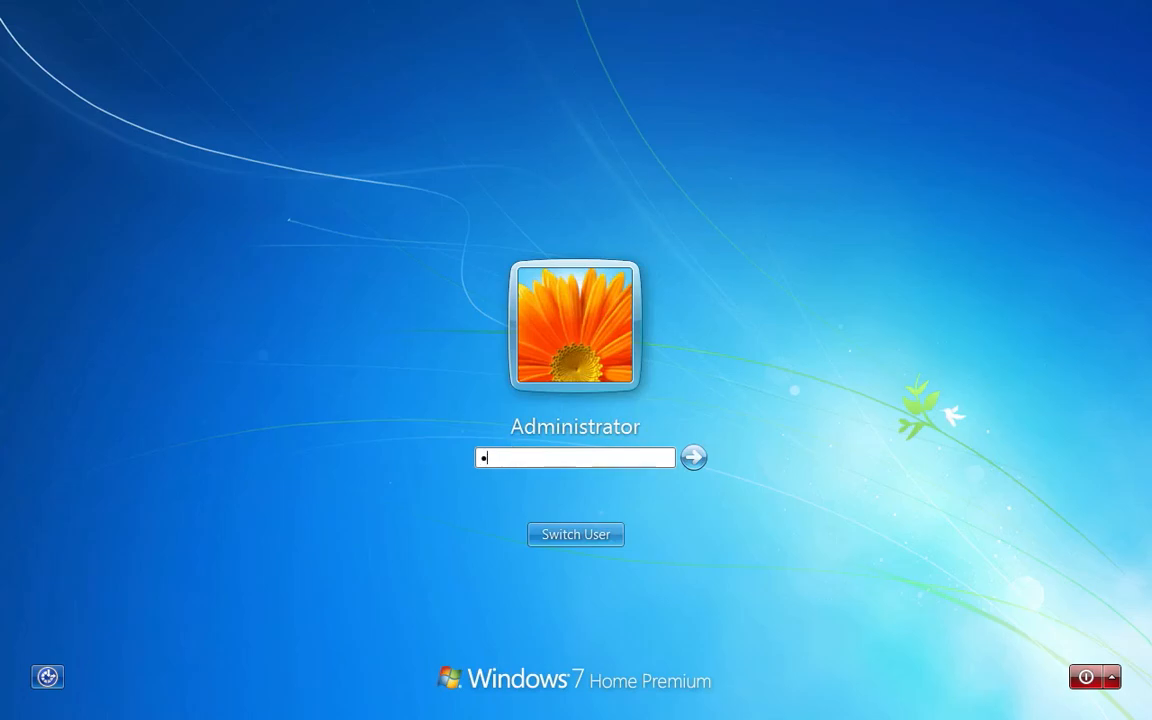
key(Return)
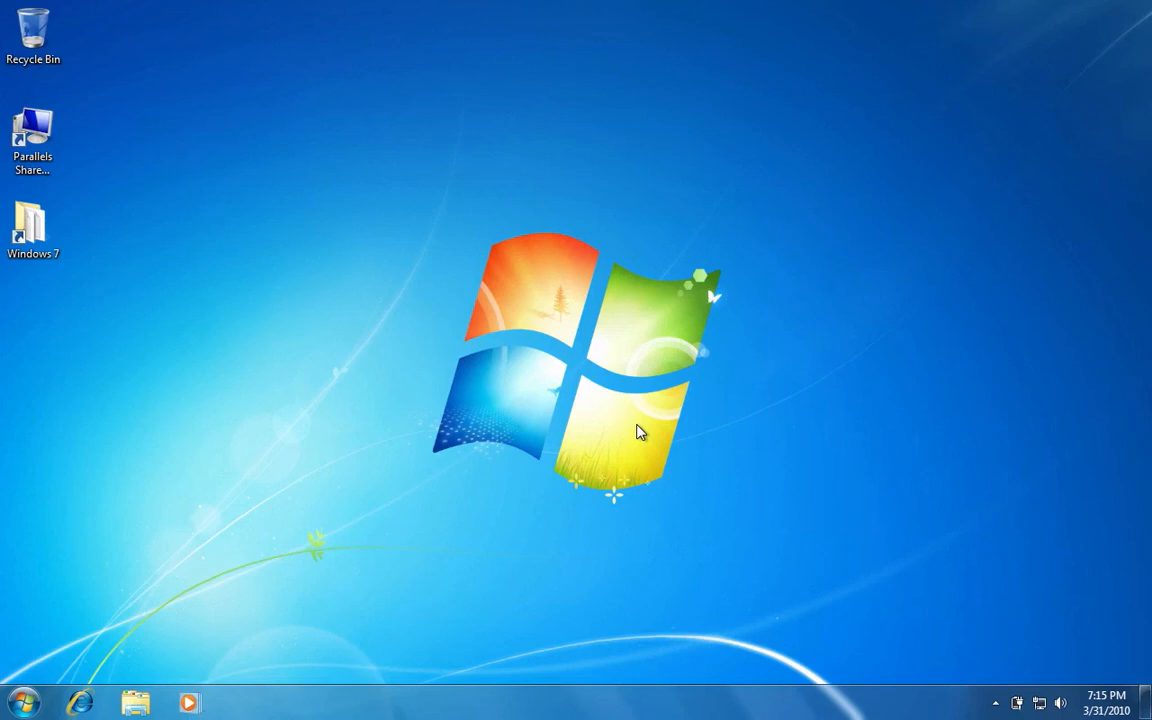
click(22, 703)
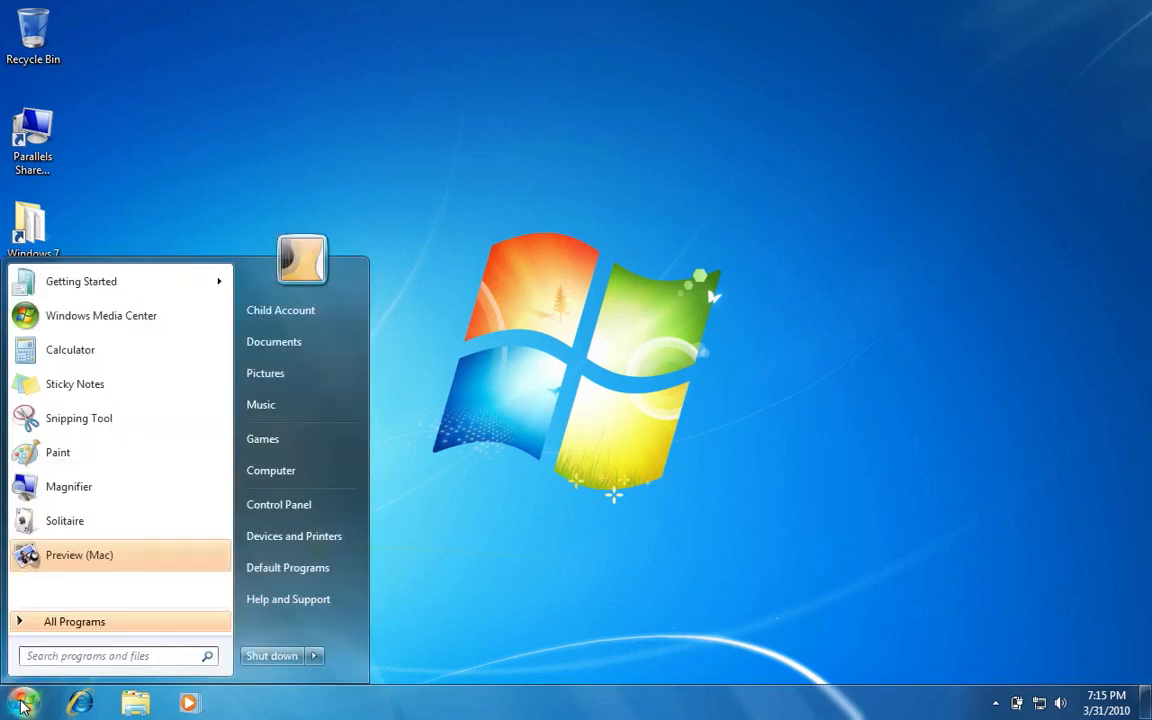
click(109, 657)
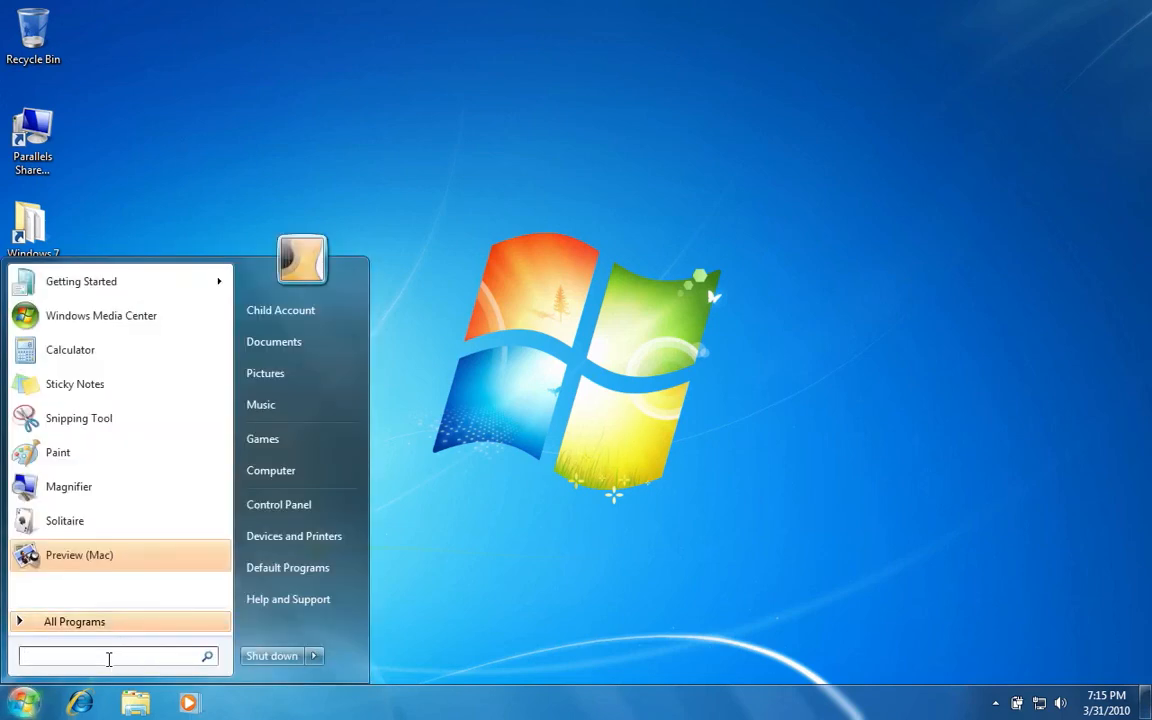
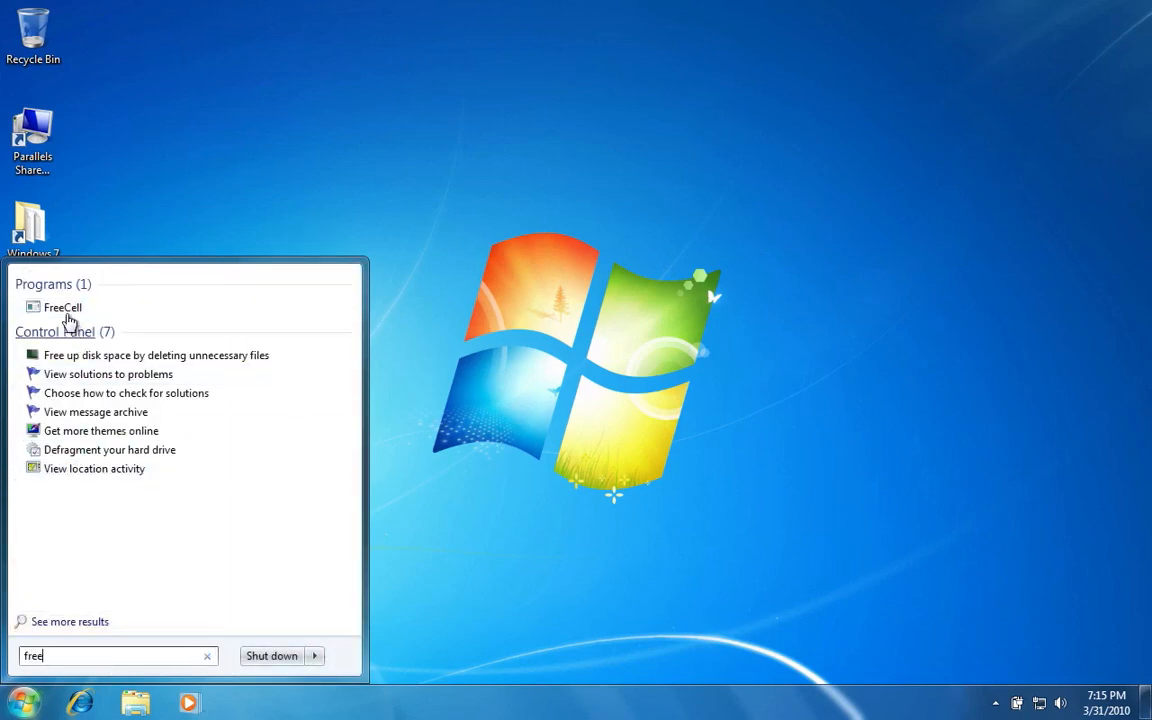
click(66, 309)
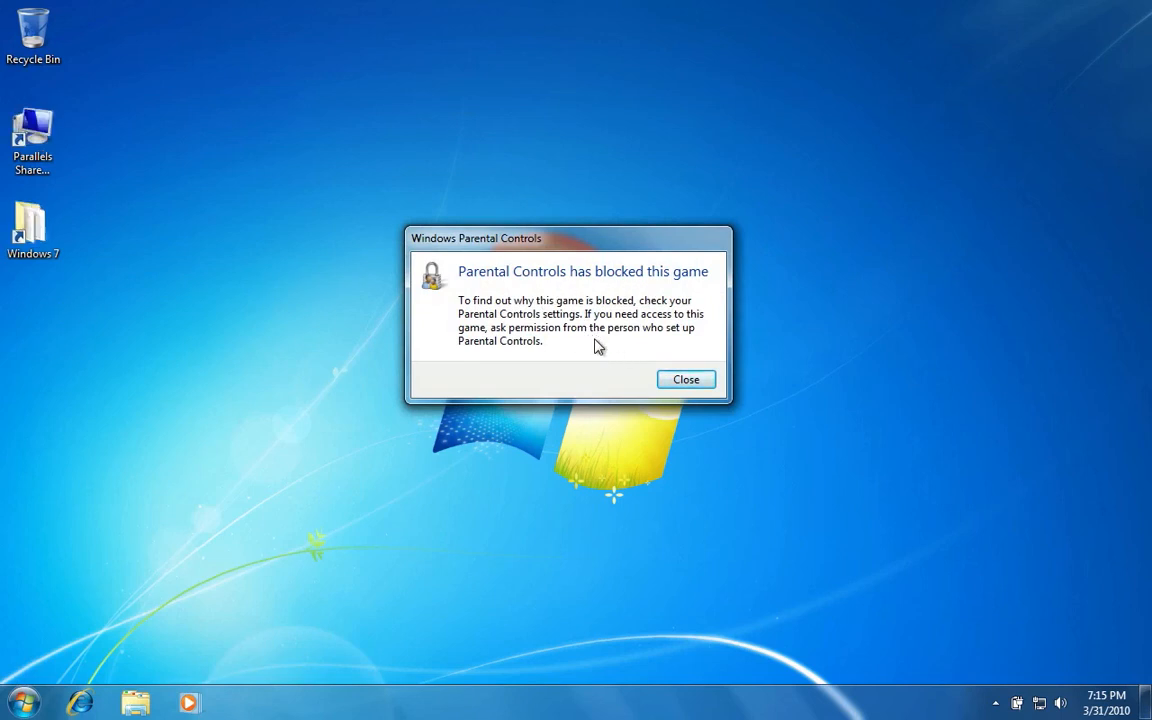
click(671, 381)
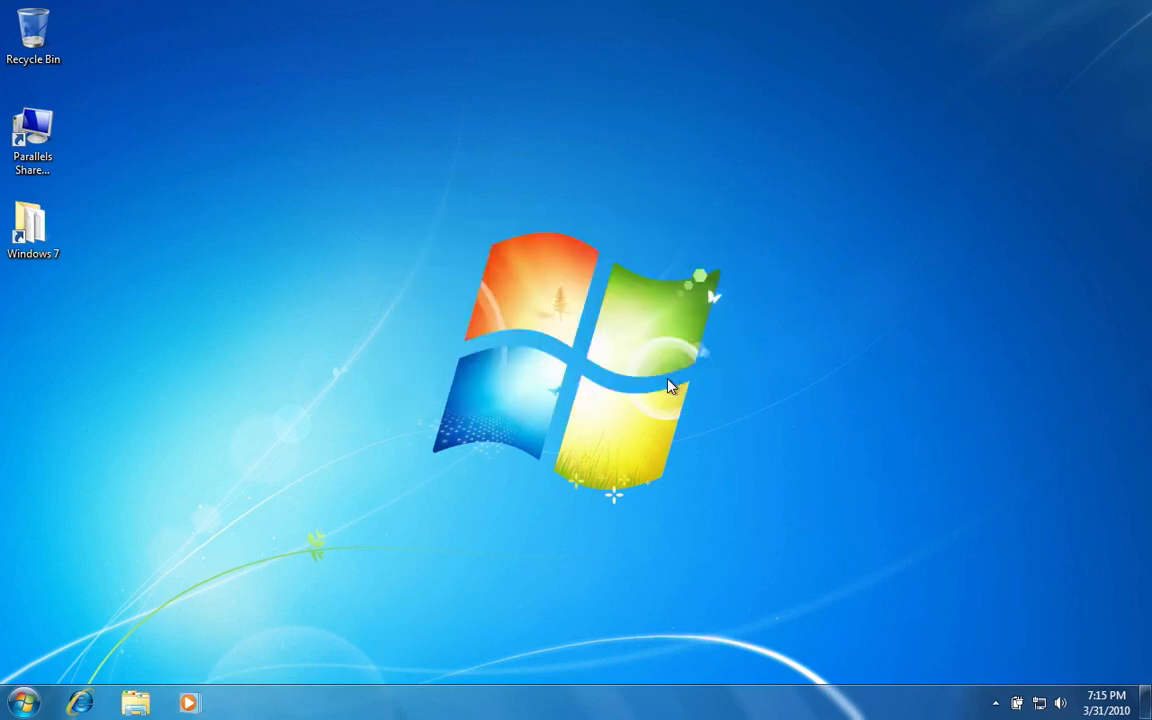
Search 'dvd' in Start, launch Windows DVD Maker to test access, then close it.
click(24, 704)
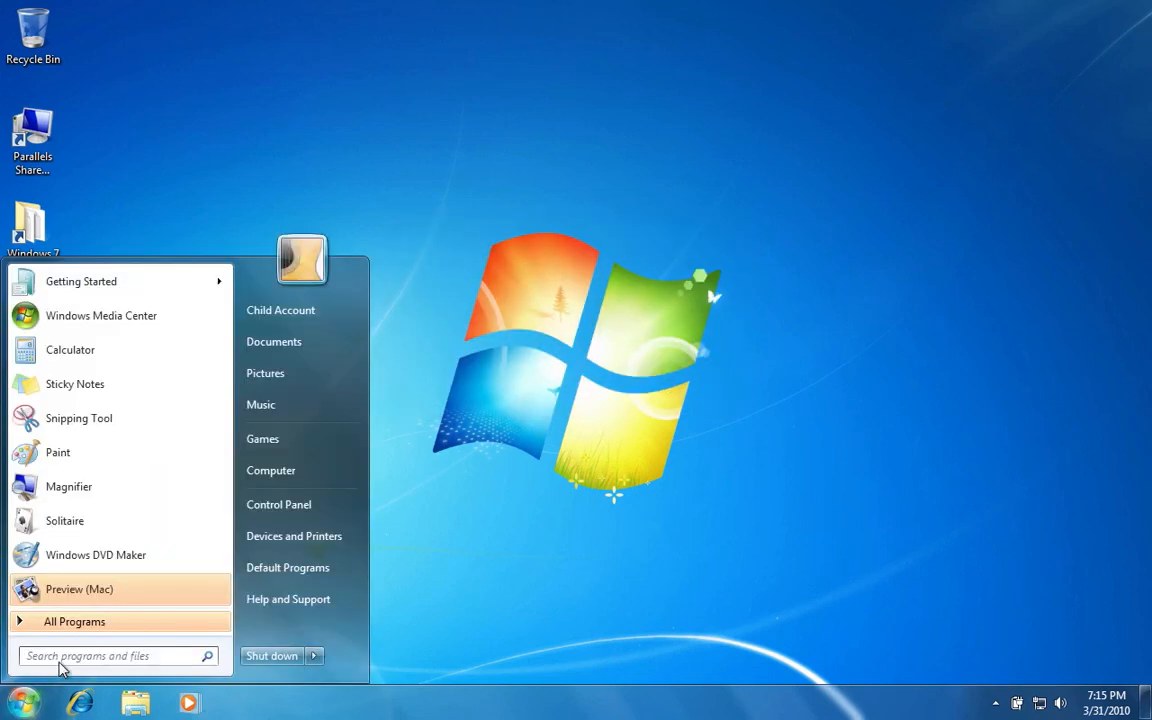
text(dvd)
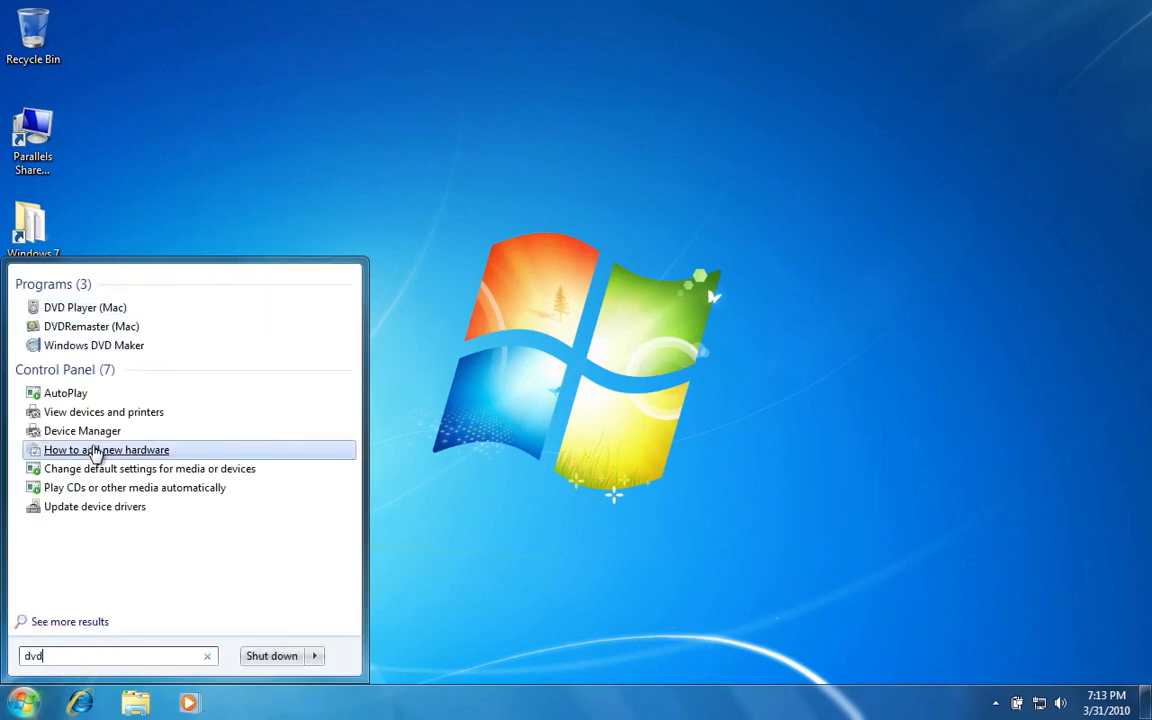
click(98, 346)
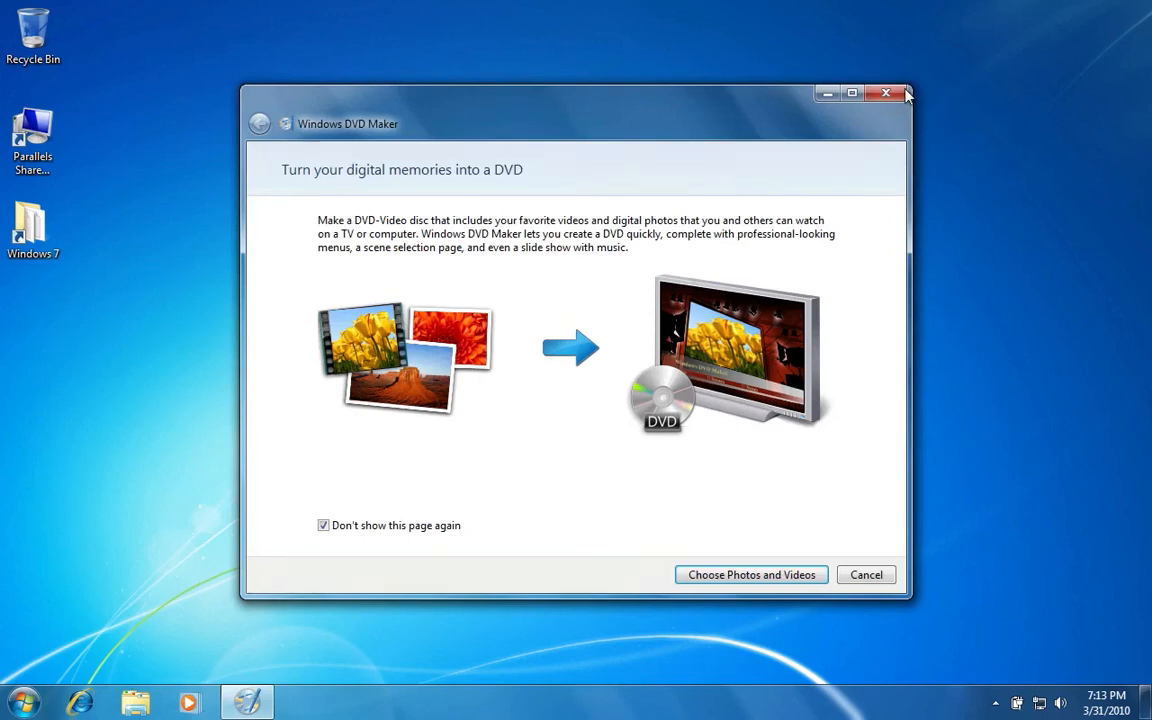
click(903, 93)
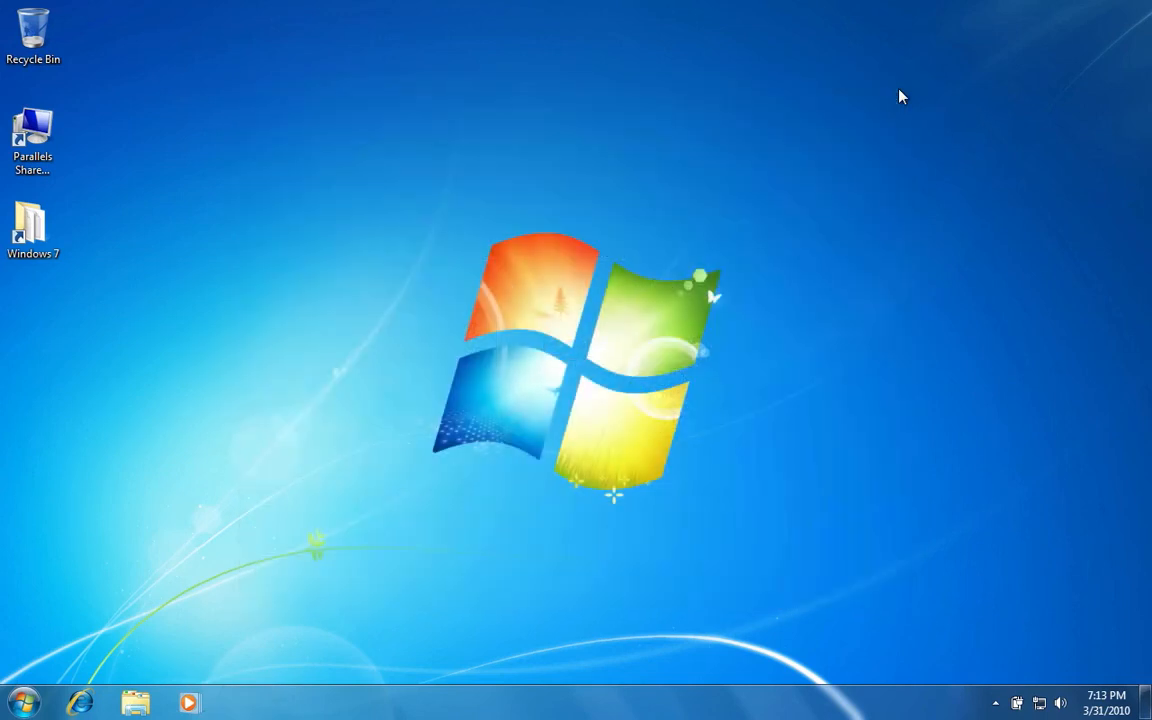
Switch user from the Start menu's shut-down options, leaving Child Account logged on.
click(19, 703)
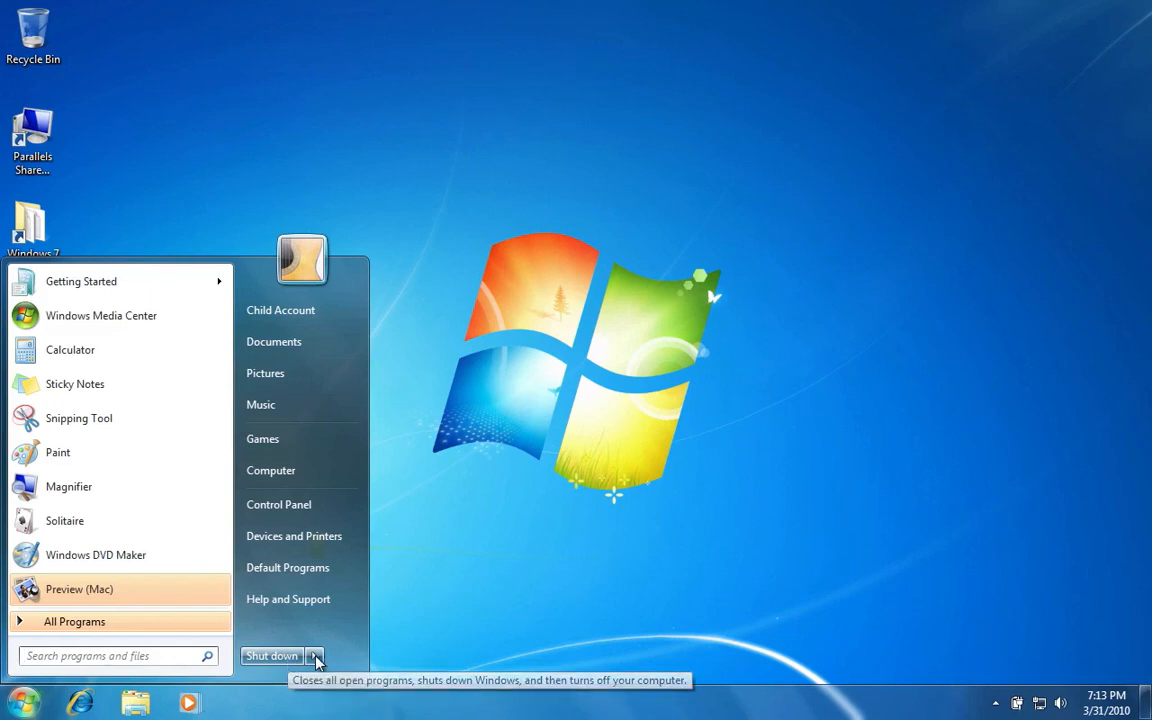
mouse_move(314, 658)
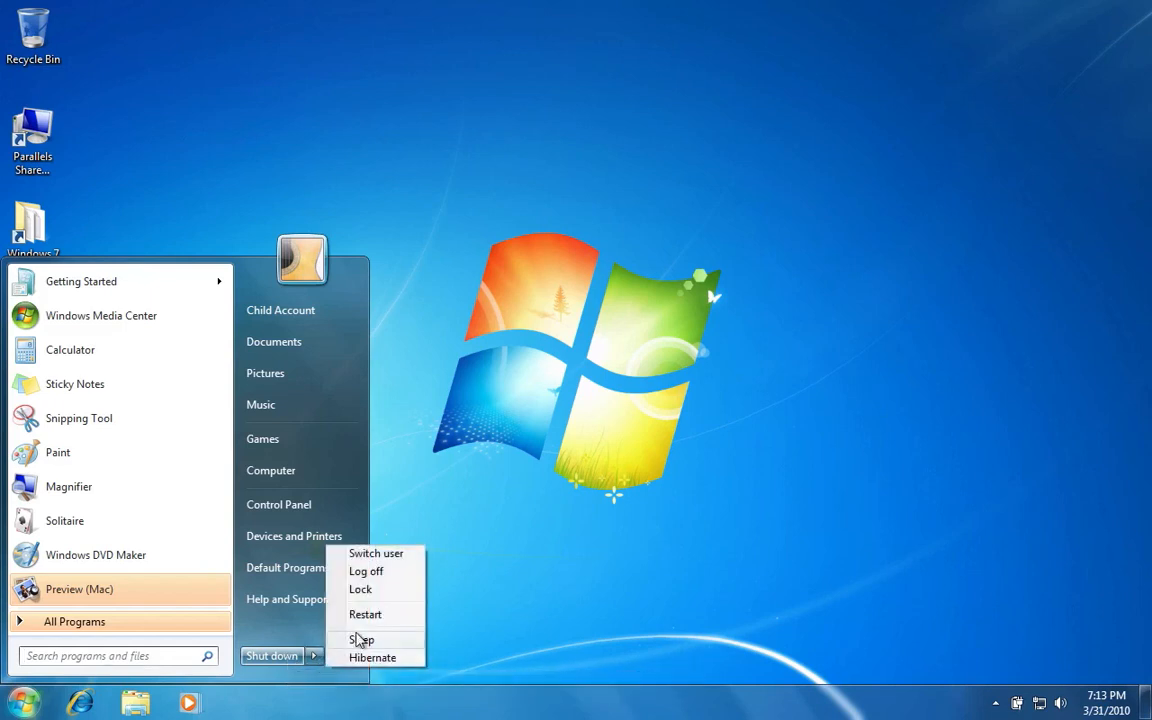
click(362, 555)
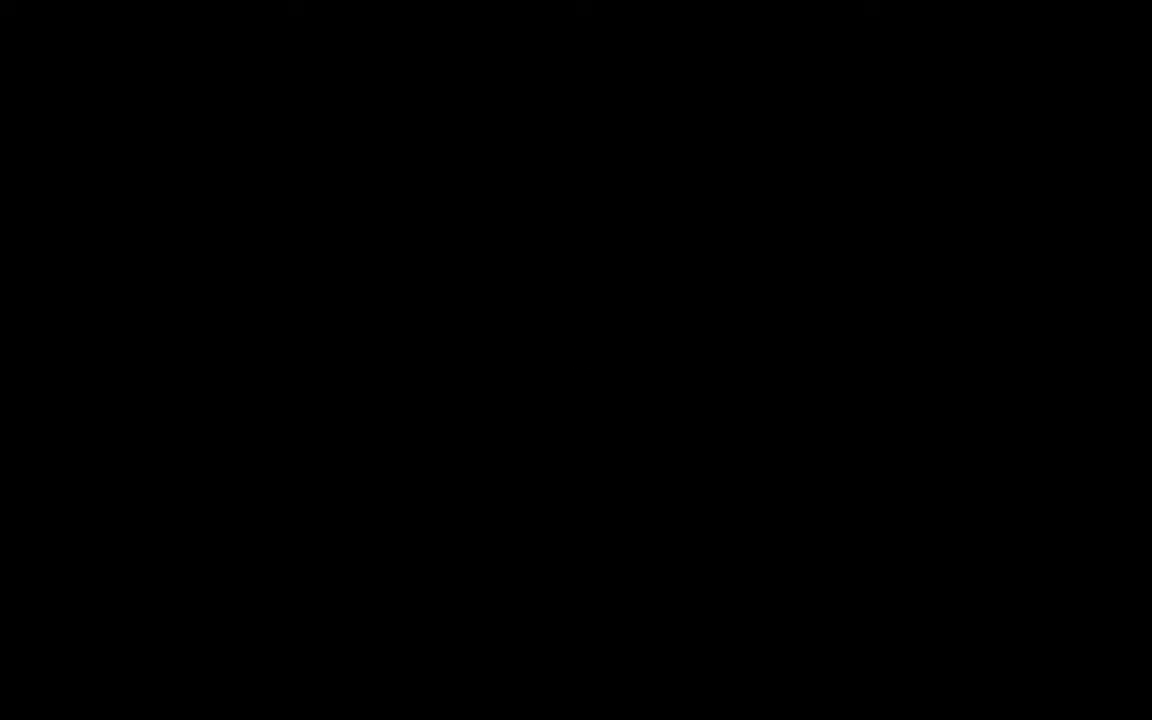